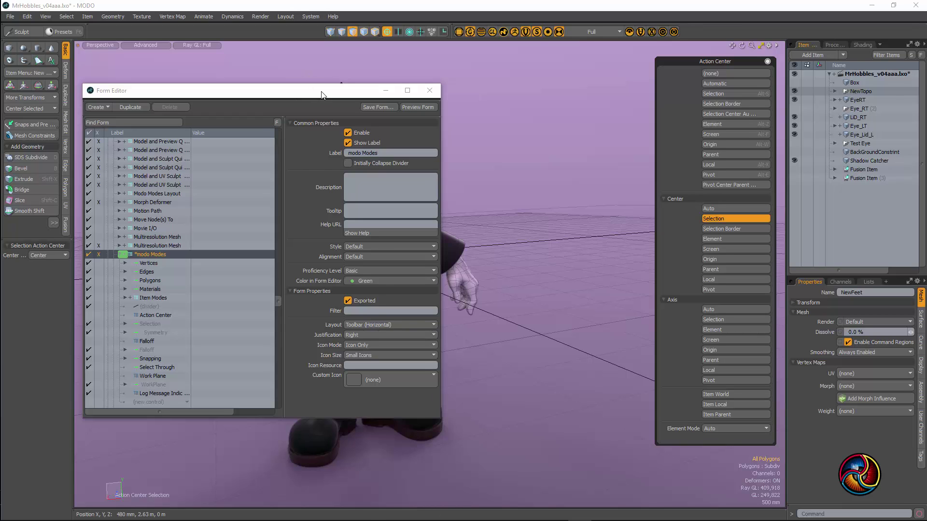
drag(322, 95, 340, 78)
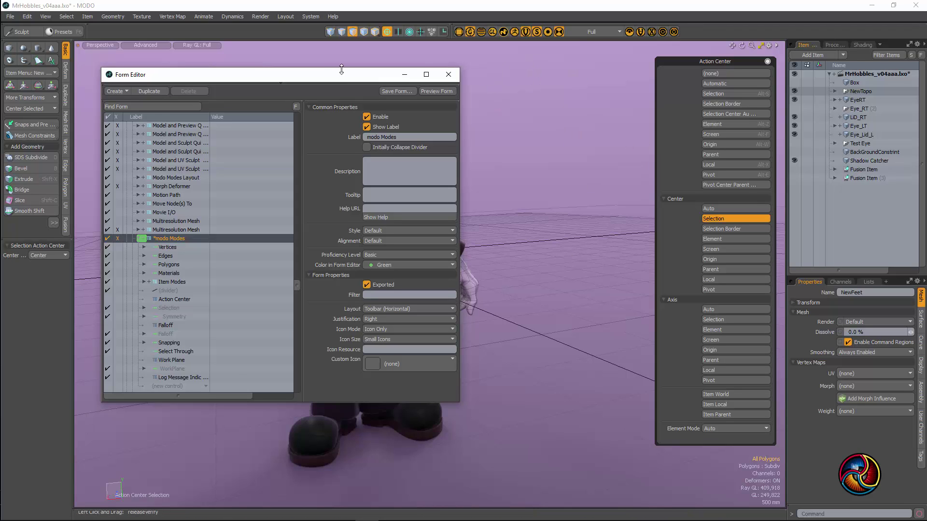
drag(347, 76, 361, 89)
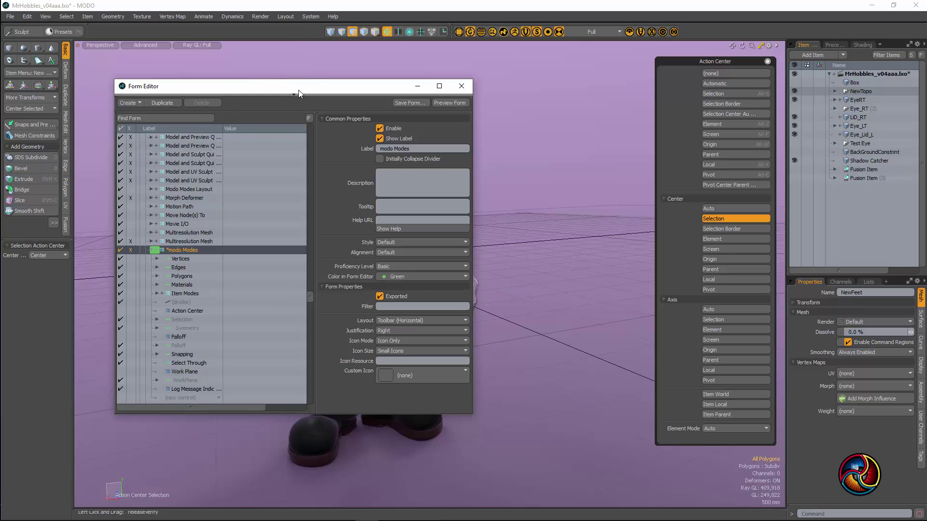
Step: Close the Form Editor and open it again from the System commands
click(462, 86)
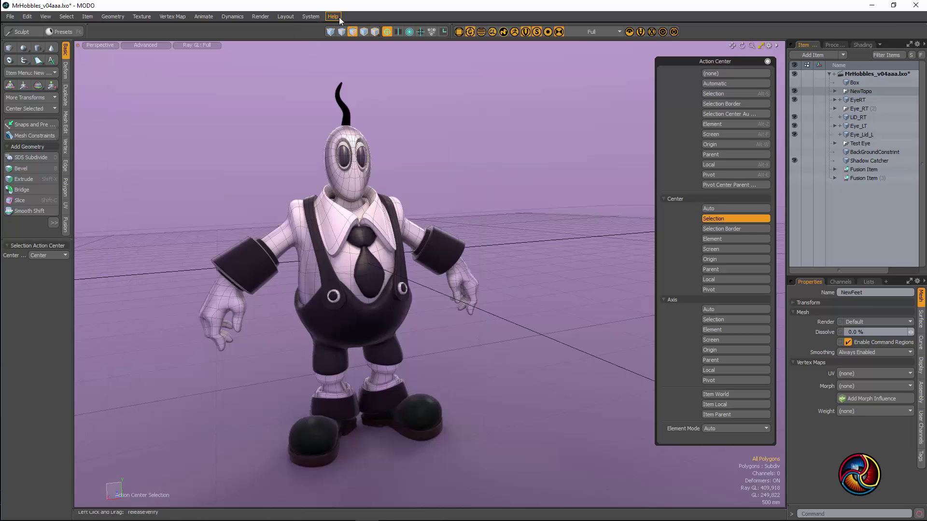
click(311, 16)
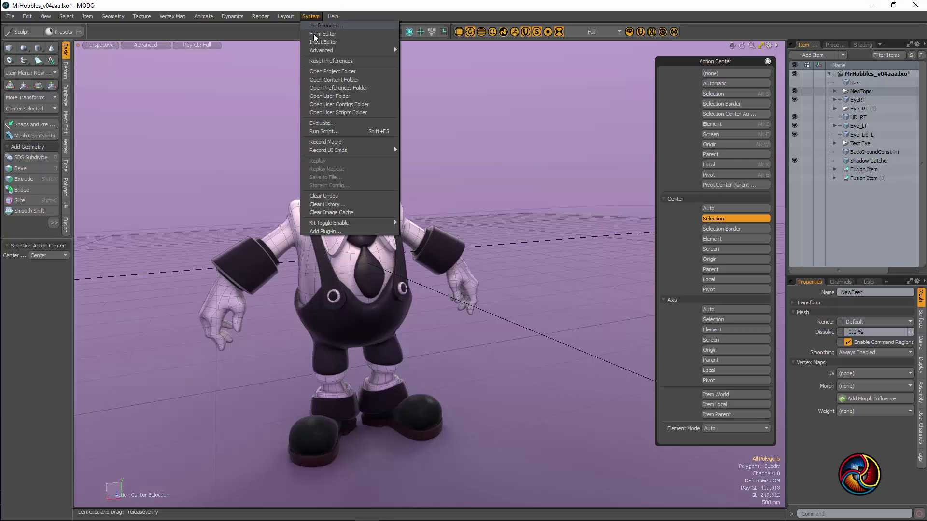
click(328, 34)
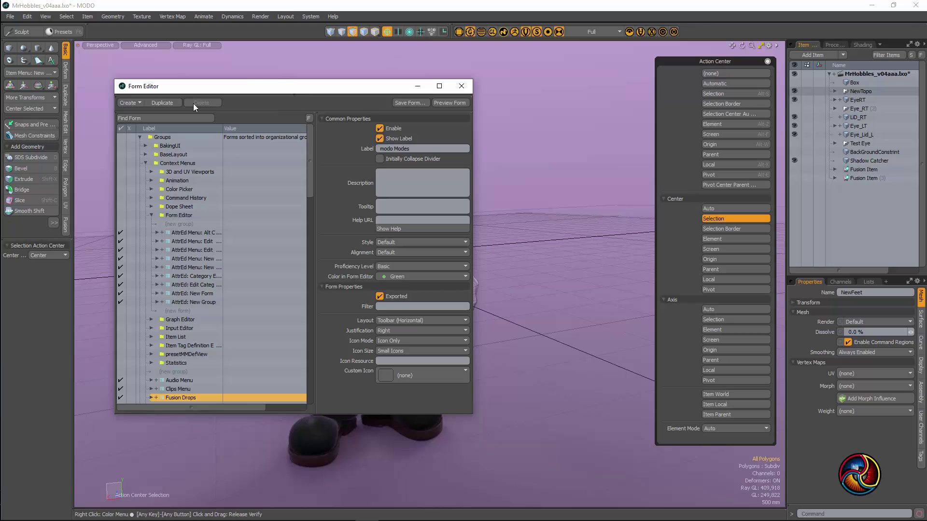
Step: Use Find Form on the Action Center control in the main toolbar and select its parent form, *modo Modes
click(142, 117)
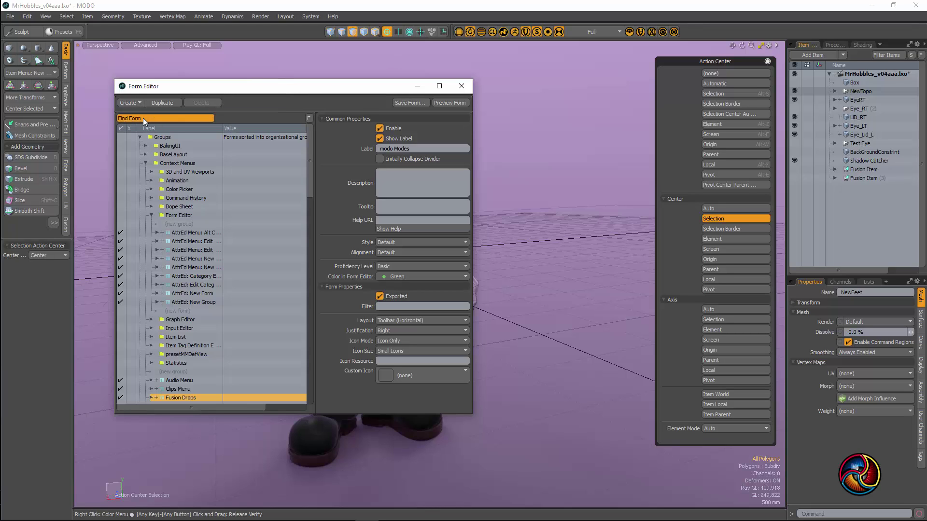
click(389, 31)
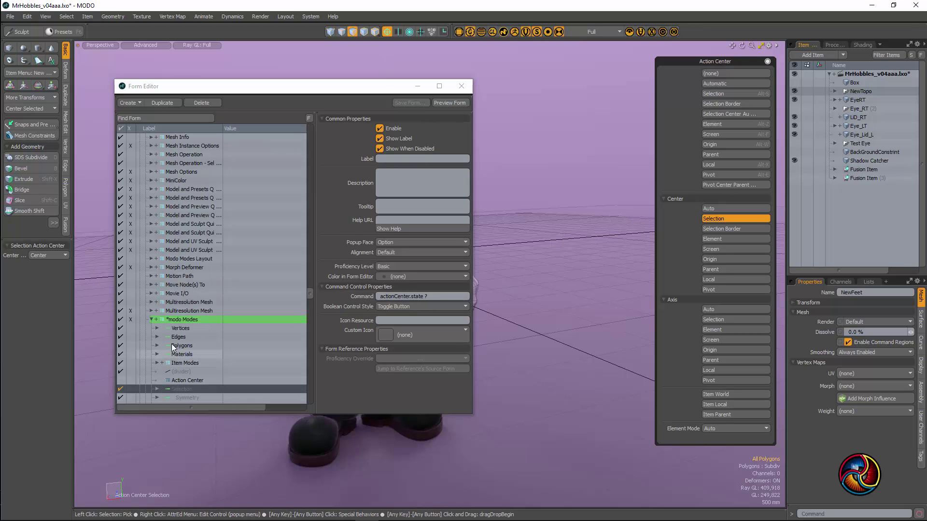
click(187, 319)
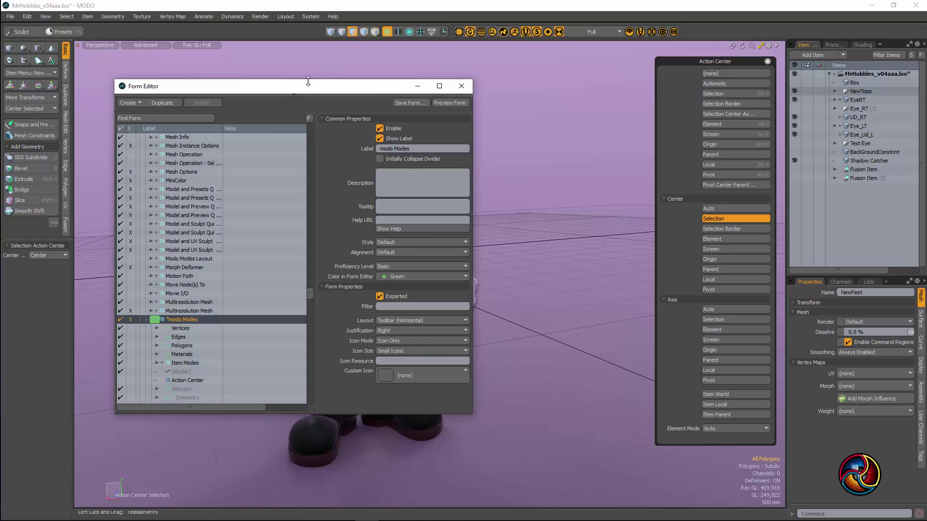
Step: Try Large Icons as the icon size of the *modo Modes form and restore Small Icons
click(413, 348)
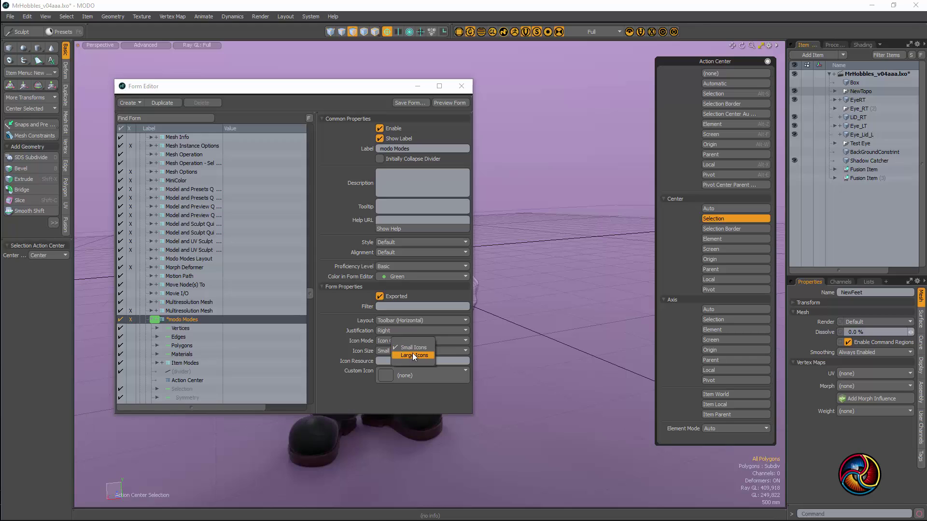
click(412, 353)
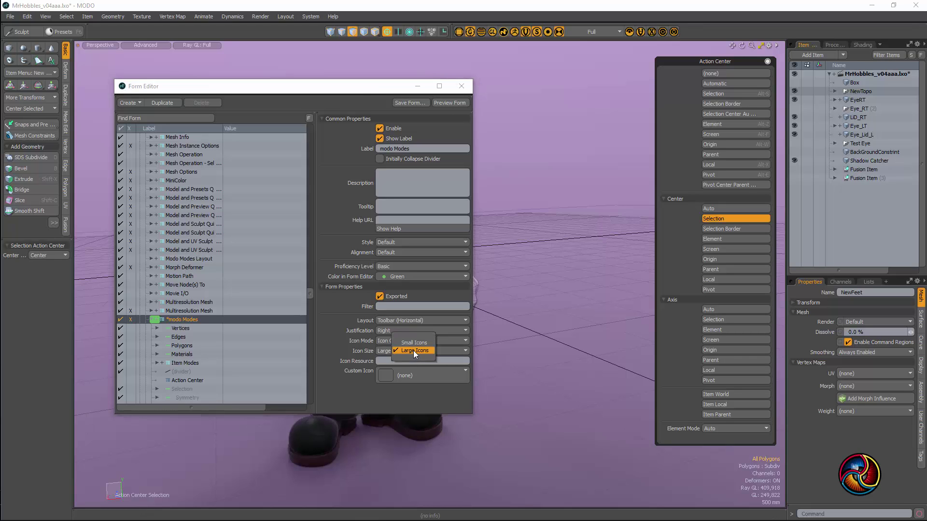
click(413, 350)
click(415, 344)
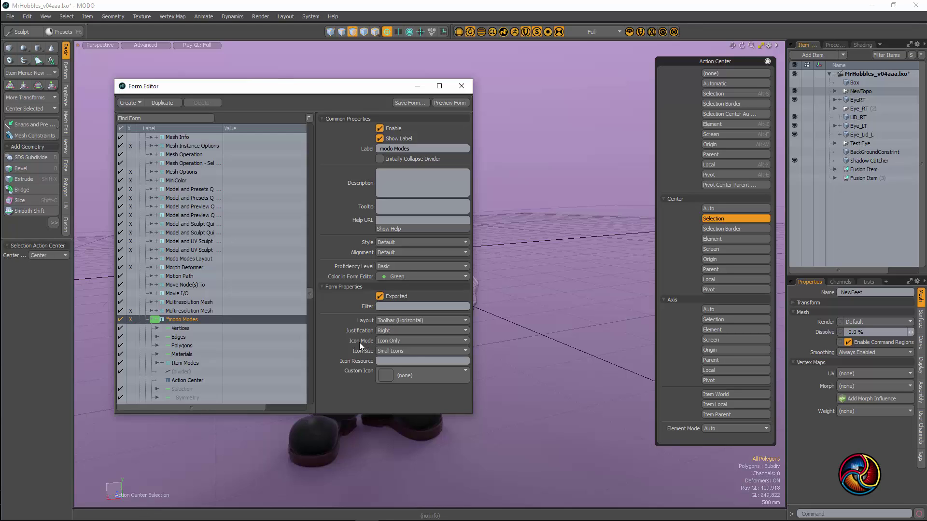
Step: Try the Text Only and Text and Icons modes on the *modo Modes form and return its icon mode to Icon Only
click(390, 340)
click(392, 334)
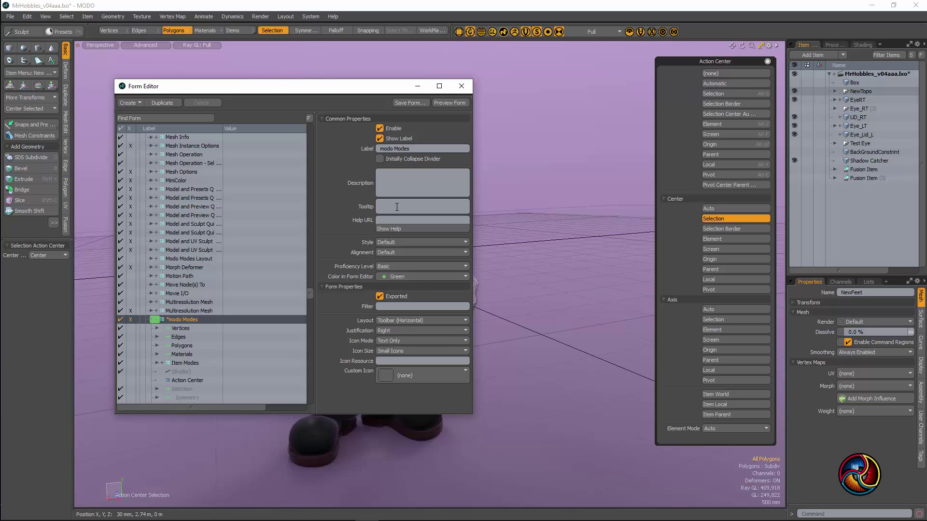
click(405, 341)
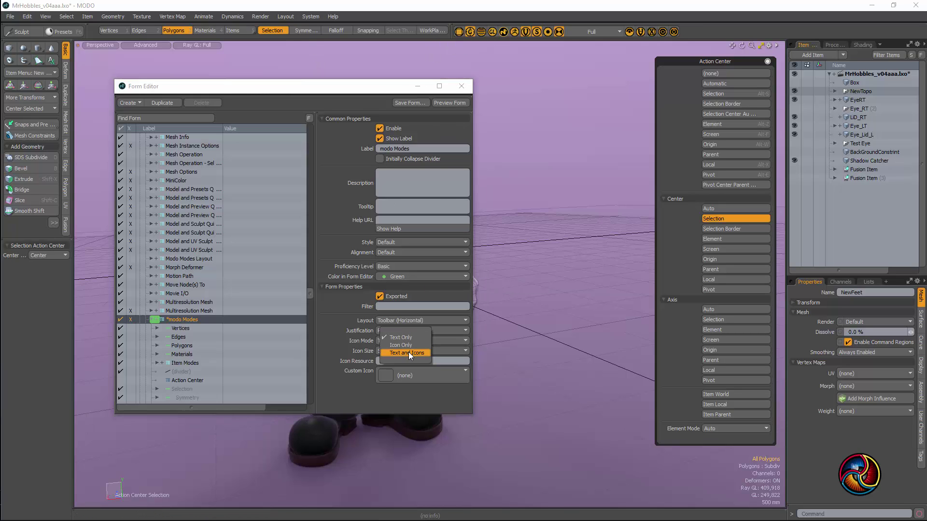
click(408, 352)
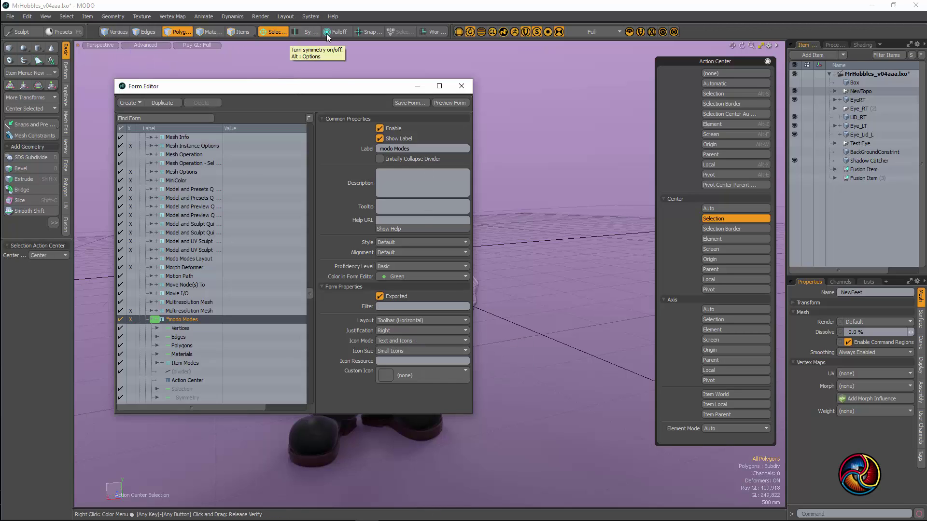
click(401, 341)
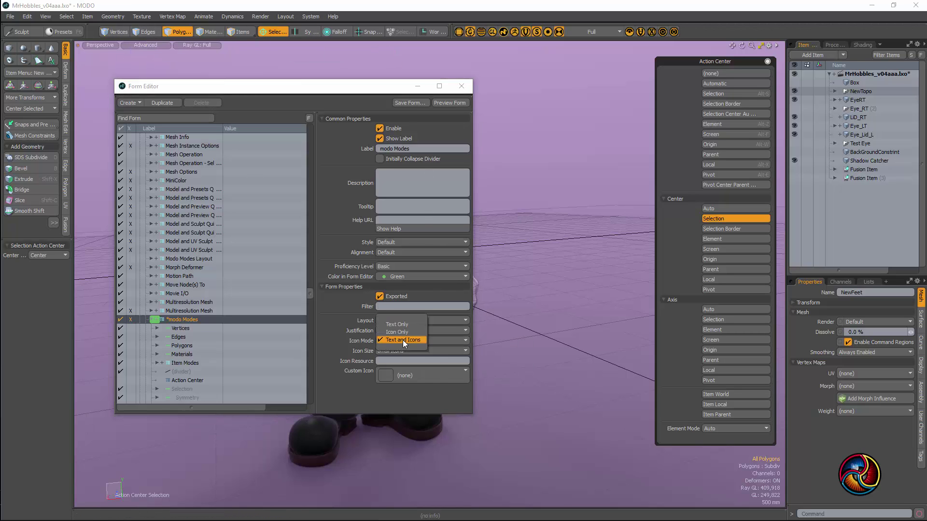
click(407, 334)
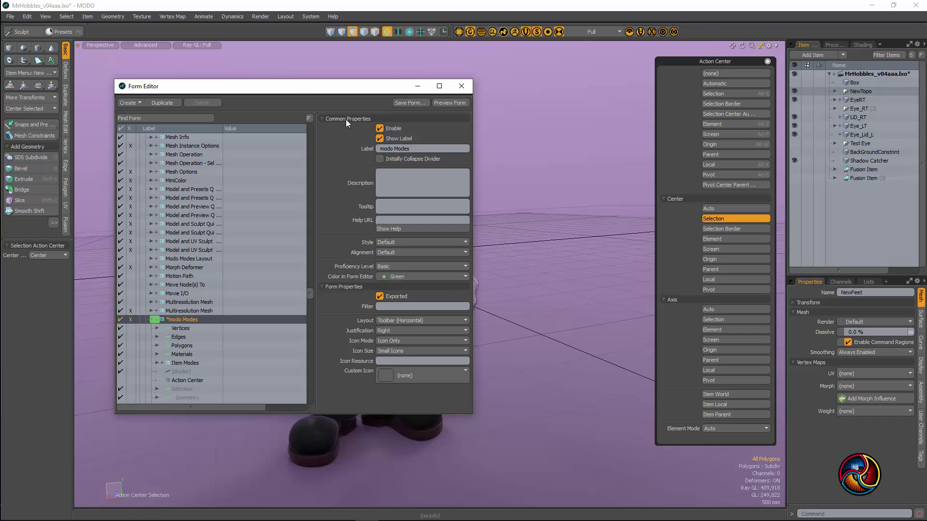
Step: Pin the Action Center popover, move it over the viewport away from the Form Editor, and close it
drag(356, 89, 333, 84)
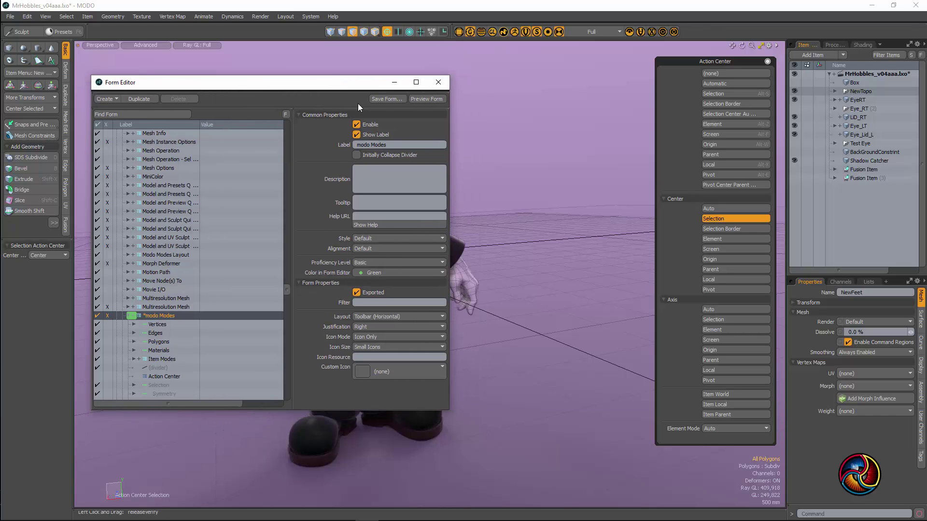
click(445, 66)
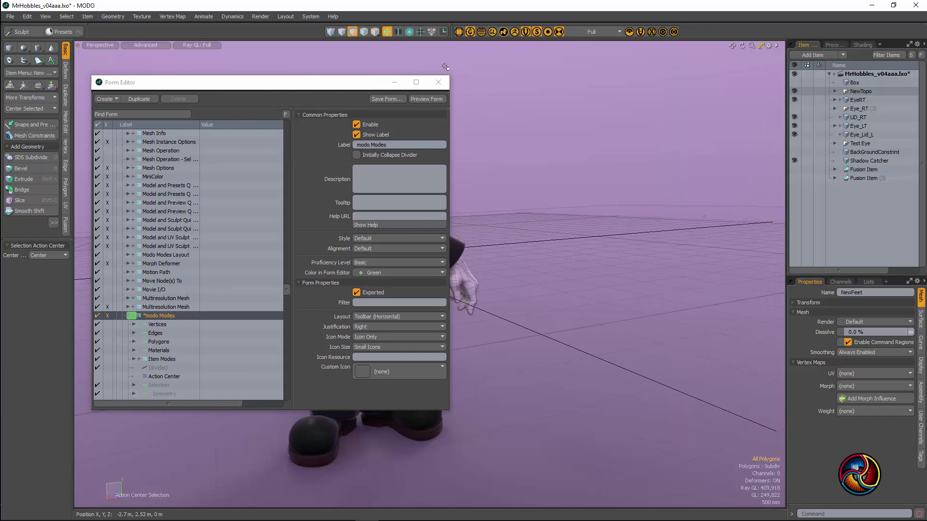
click(387, 32)
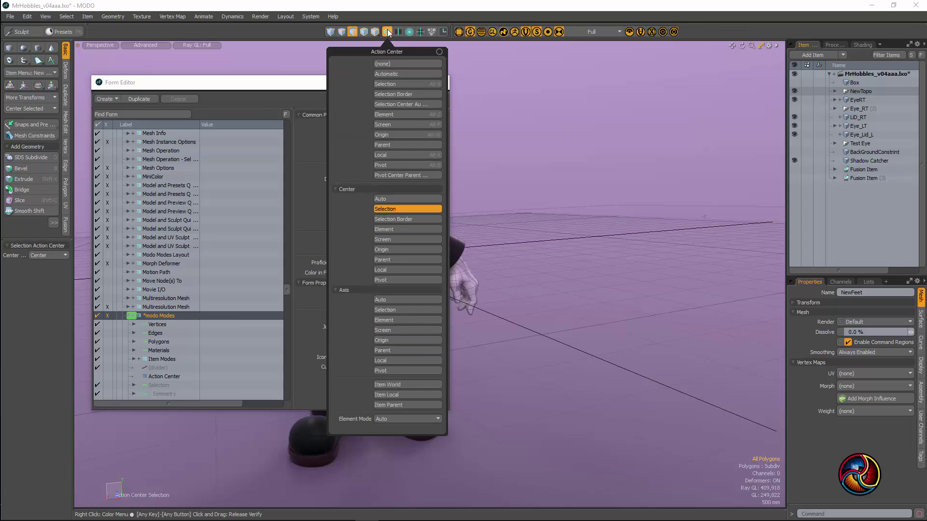
click(440, 52)
drag(418, 51, 727, 73)
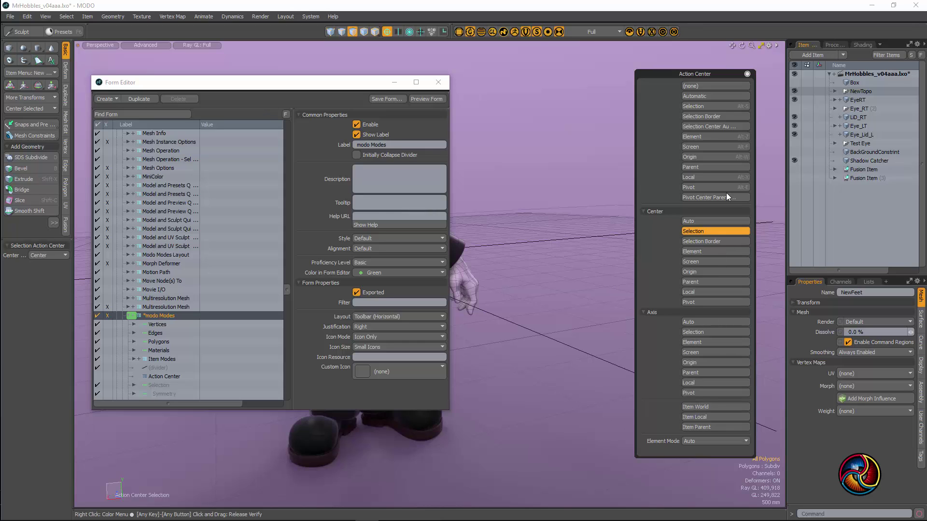
drag(655, 71, 680, 78)
click(773, 81)
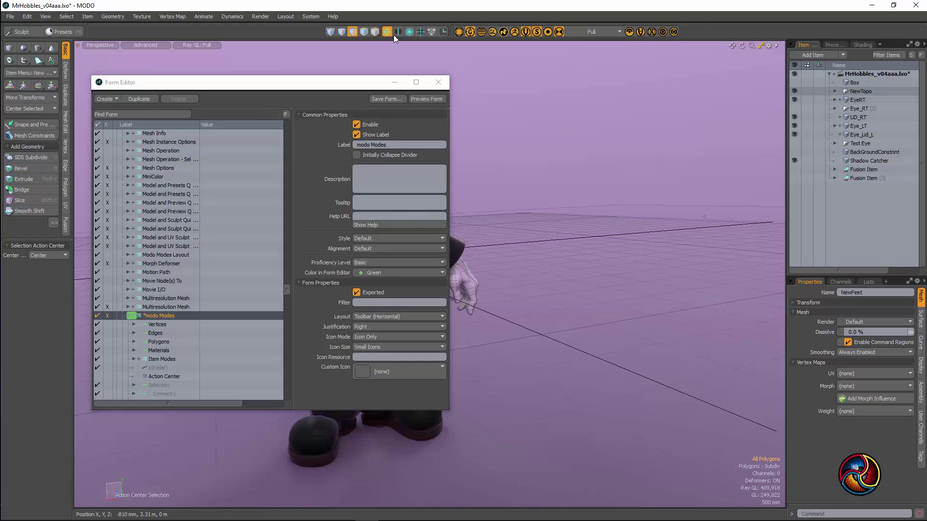
Step: Reopen the Action Center popover, pin it, and park it over the viewport clear of the Form Editor
click(386, 32)
click(439, 52)
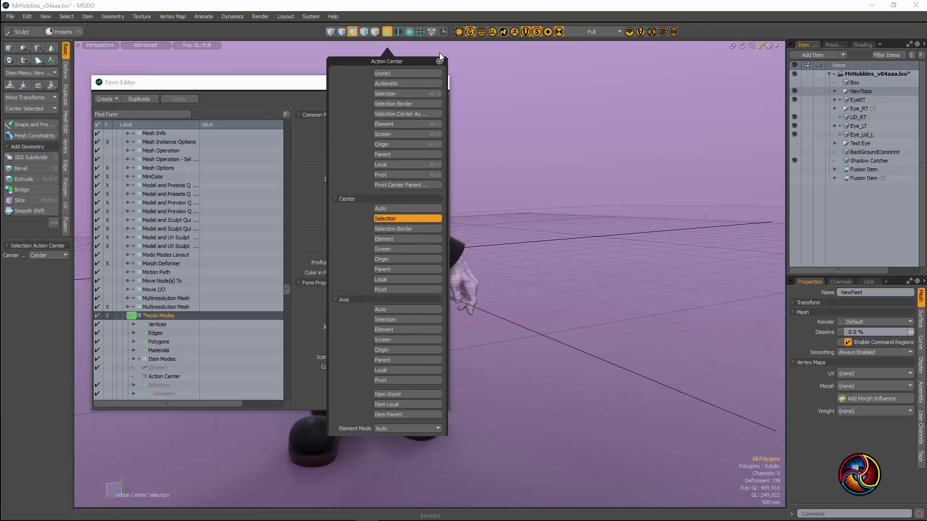
drag(418, 61, 711, 57)
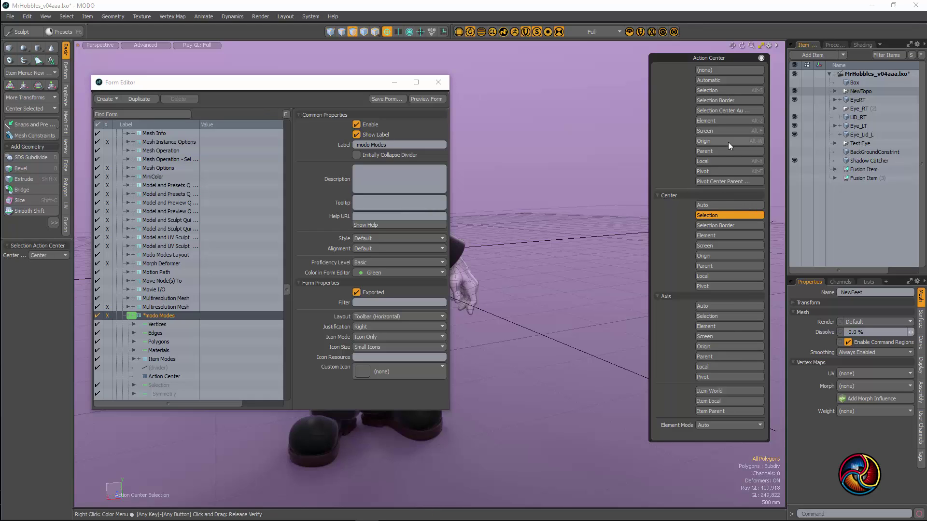
Step: Collapse the Axis and Center sections of the pinned Action Center popover and expand both again
click(664, 296)
click(659, 195)
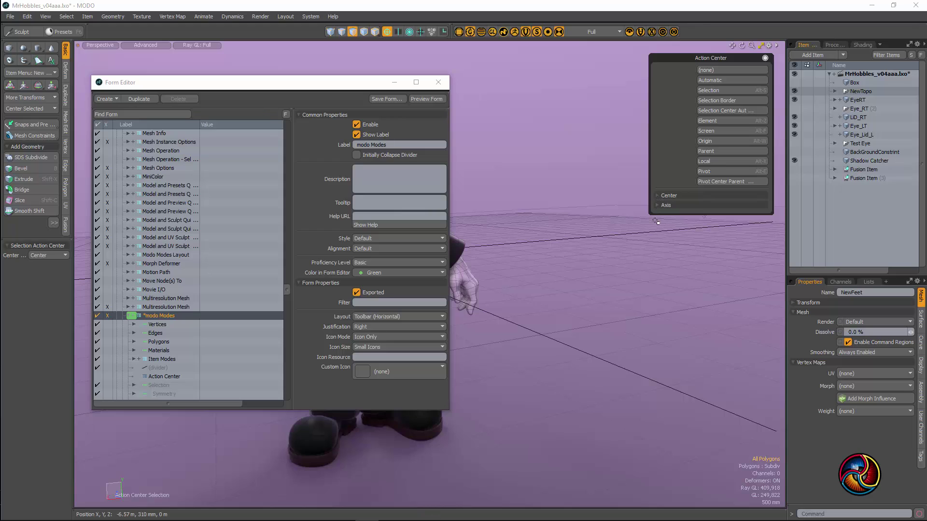
click(660, 197)
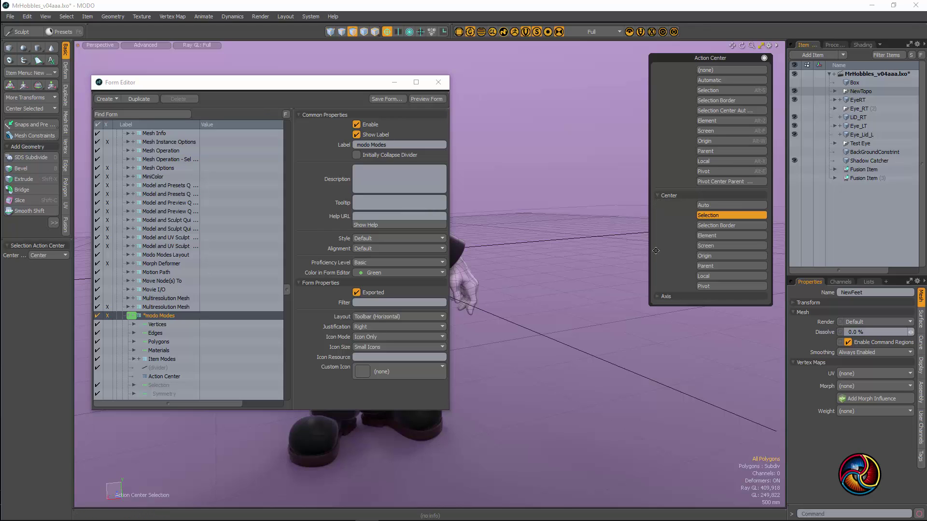
click(659, 296)
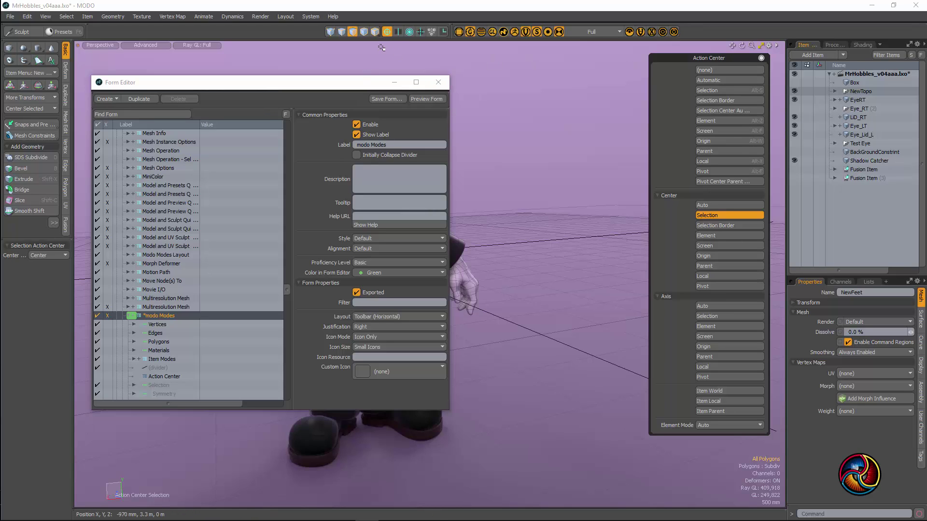
Step: Pin the Falloff popover, try it at several places over the viewport, and close it
click(409, 32)
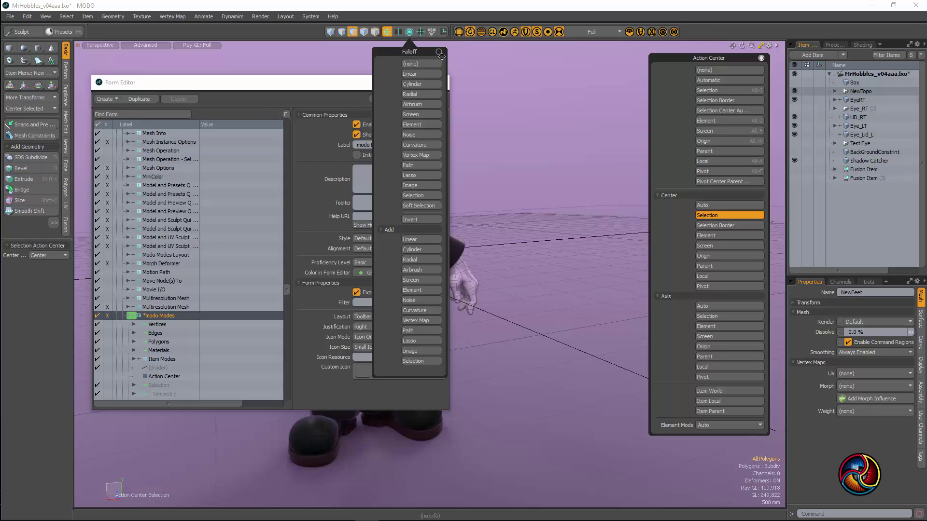
drag(441, 51, 630, 61)
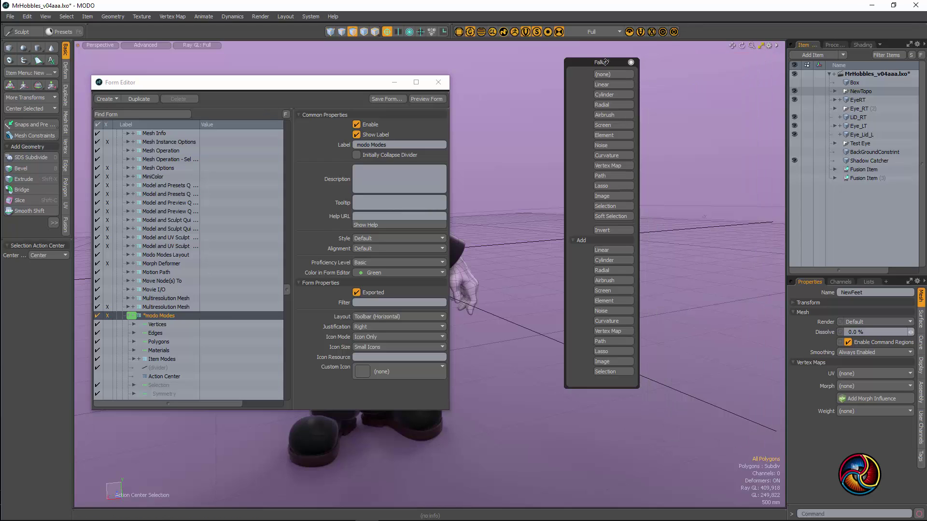
drag(604, 62, 730, 69)
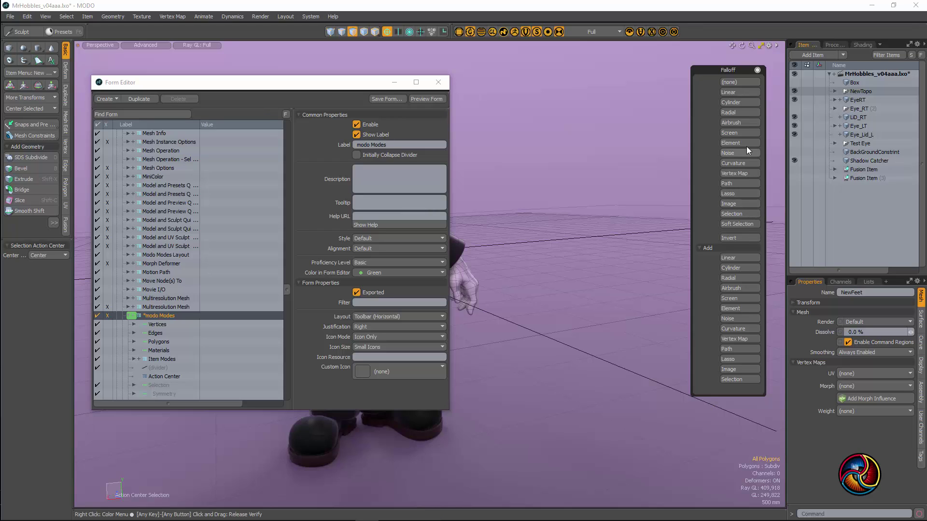
drag(743, 70, 712, 87)
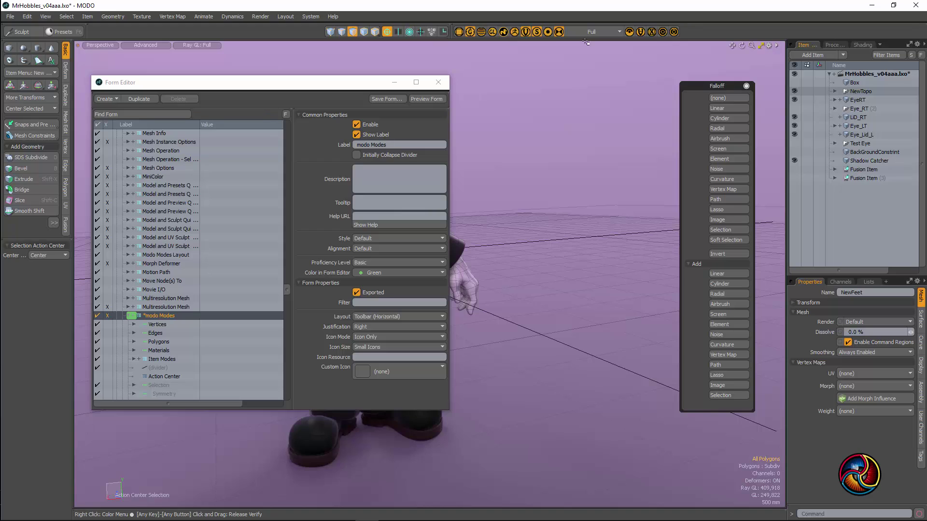
click(746, 86)
Step: Reopen the Falloff popover as a pinned palette and park it over the viewport clear of the Form Editor
click(409, 32)
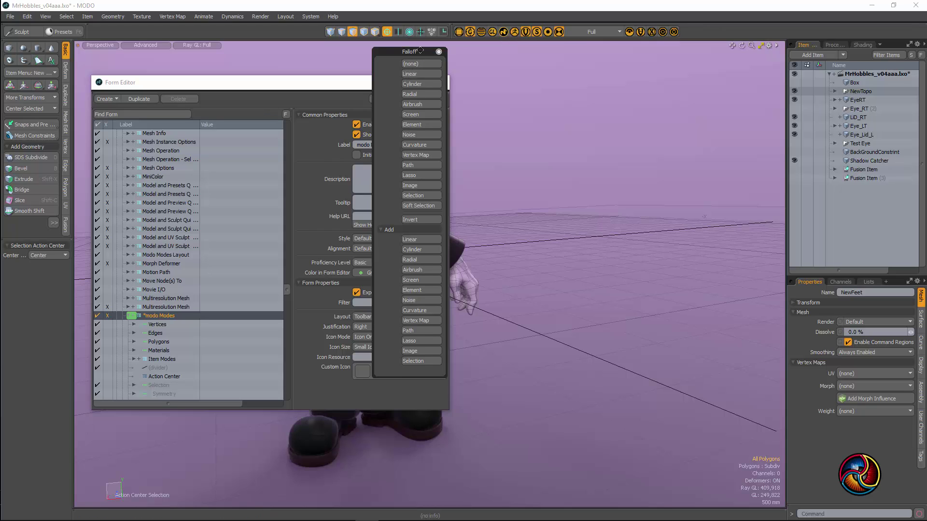
drag(420, 52, 743, 67)
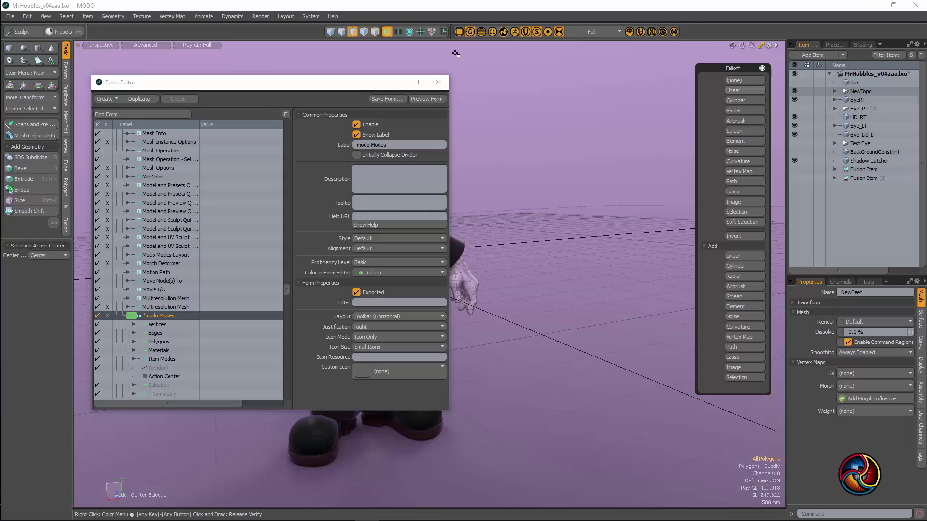
Step: Use Find Form on the toolbar's Falloff control and select the Falloff form reference within the *modo Modes form
click(153, 116)
click(412, 33)
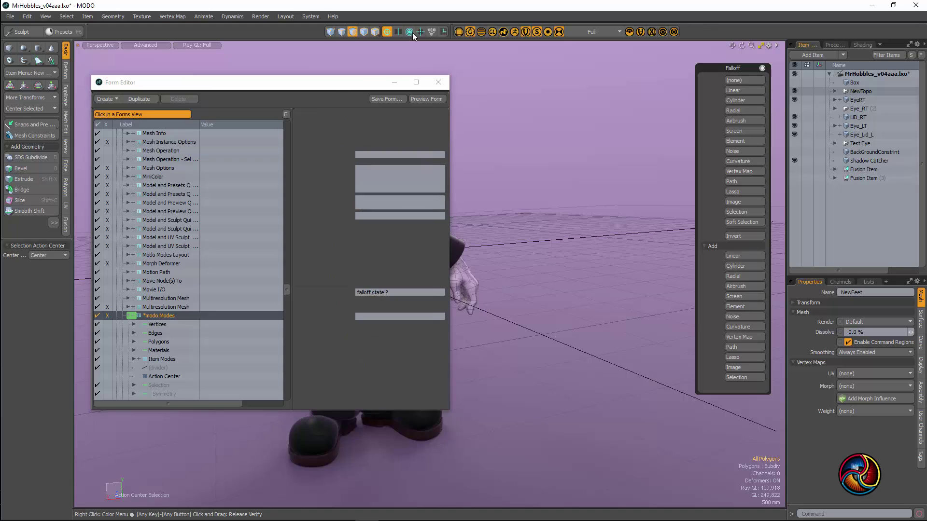
scroll(215, 239, down, 4)
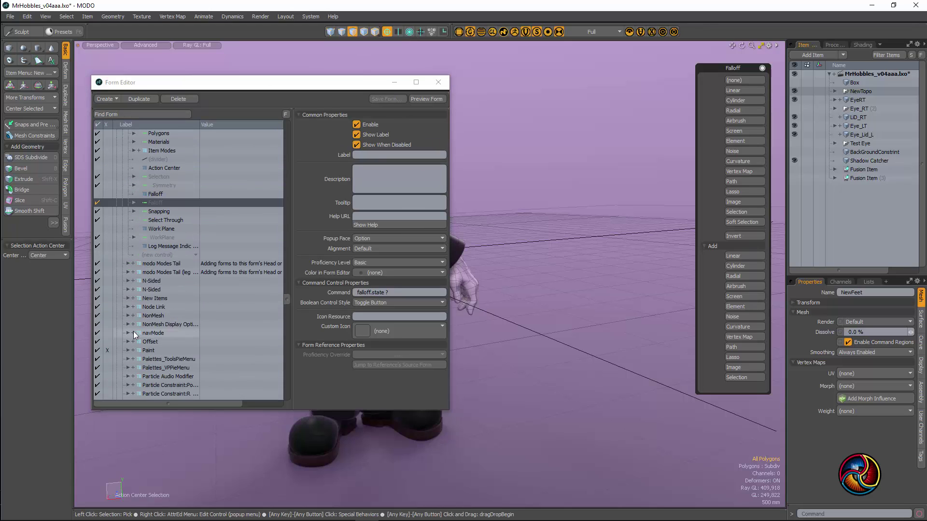
click(168, 195)
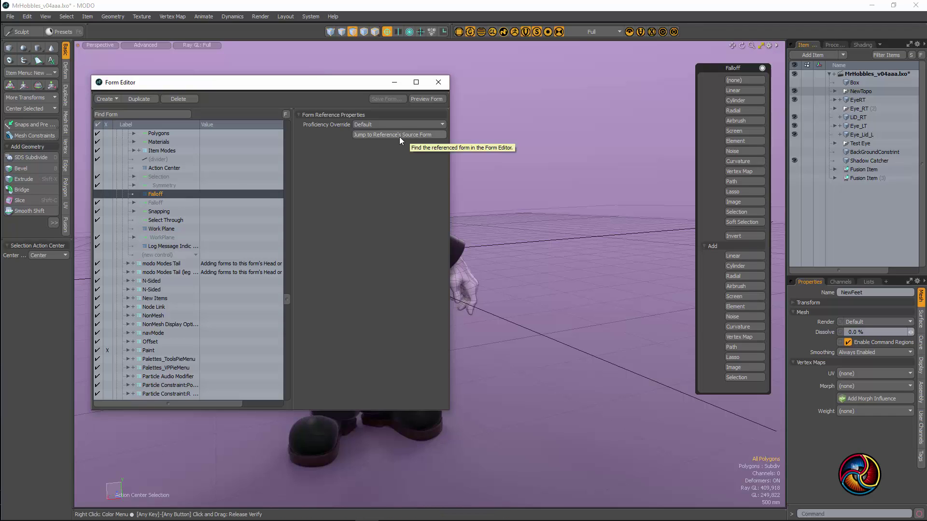
Step: Jump to the Falloff reference's source form and compare its controls and expanded Add group with the pinned Falloff palette
click(401, 136)
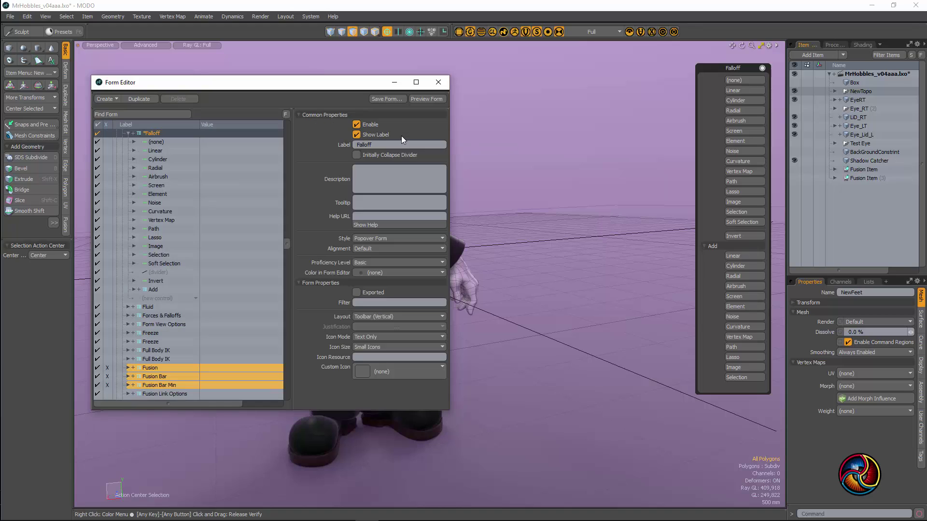
scroll(212, 186, up, 1)
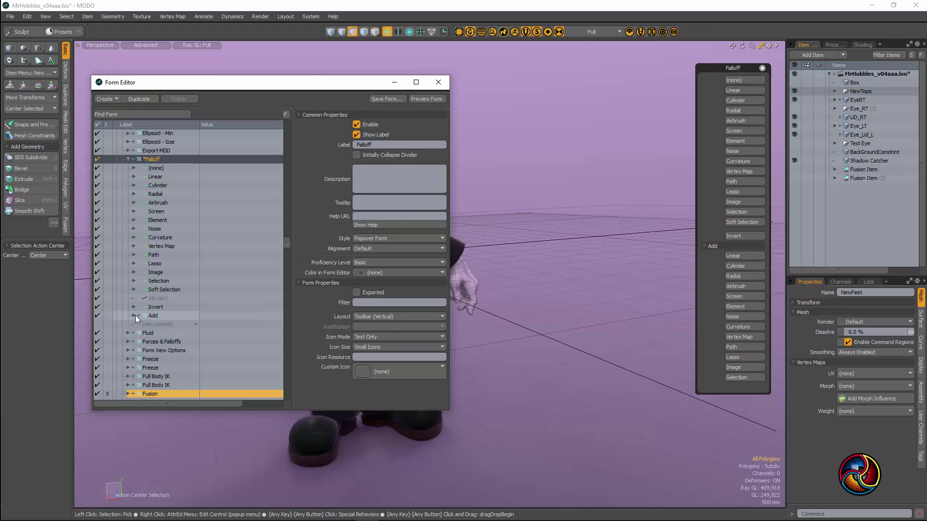
click(737, 246)
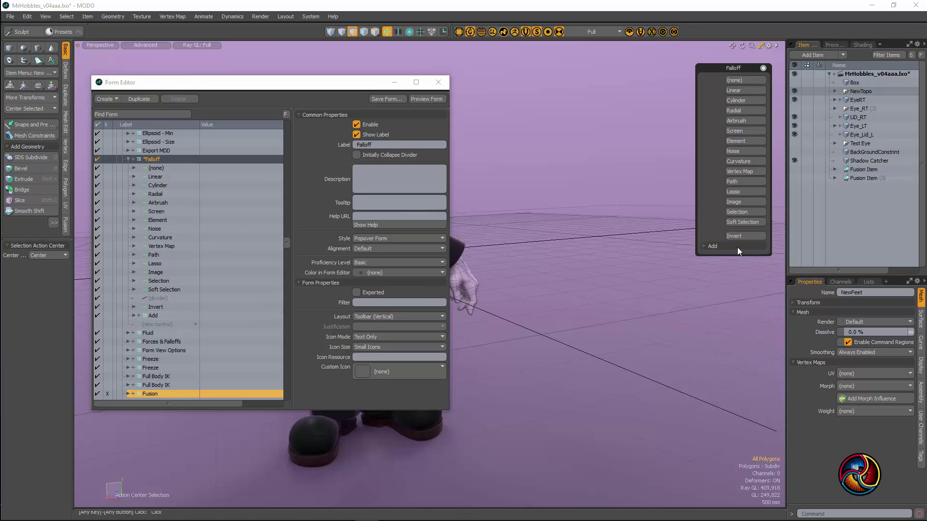
click(703, 246)
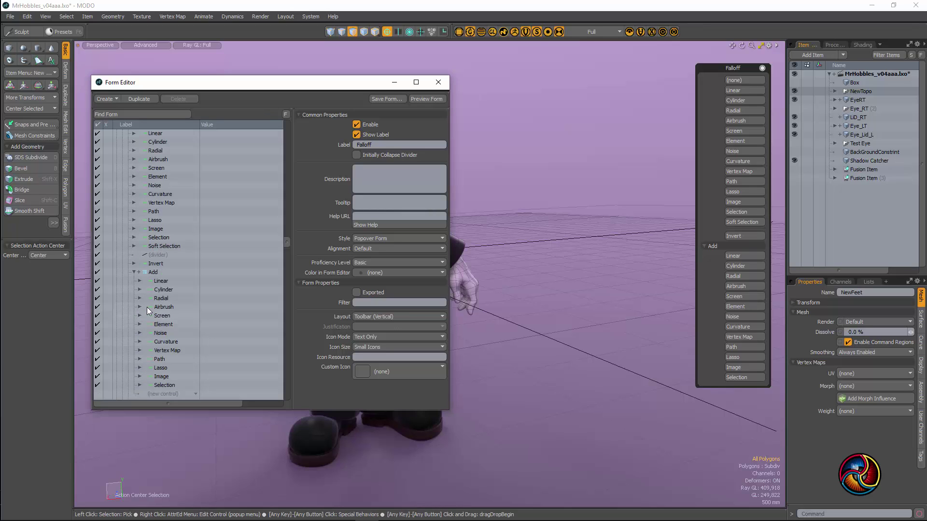
scroll(132, 269, down, 3)
scroll(186, 180, up, 5)
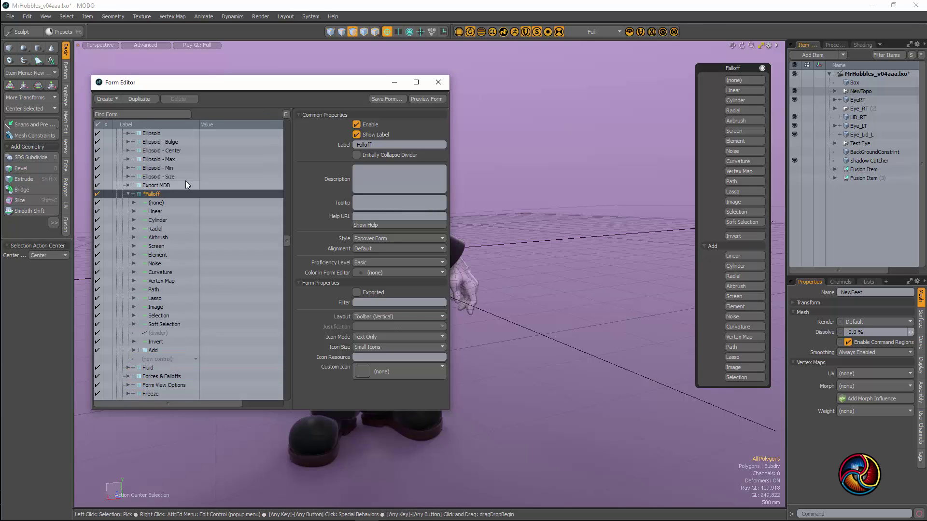
Step: Move the pinned Falloff palette closer to the Form Editor and set the Falloff form's Style to Popup Form
drag(719, 68, 633, 93)
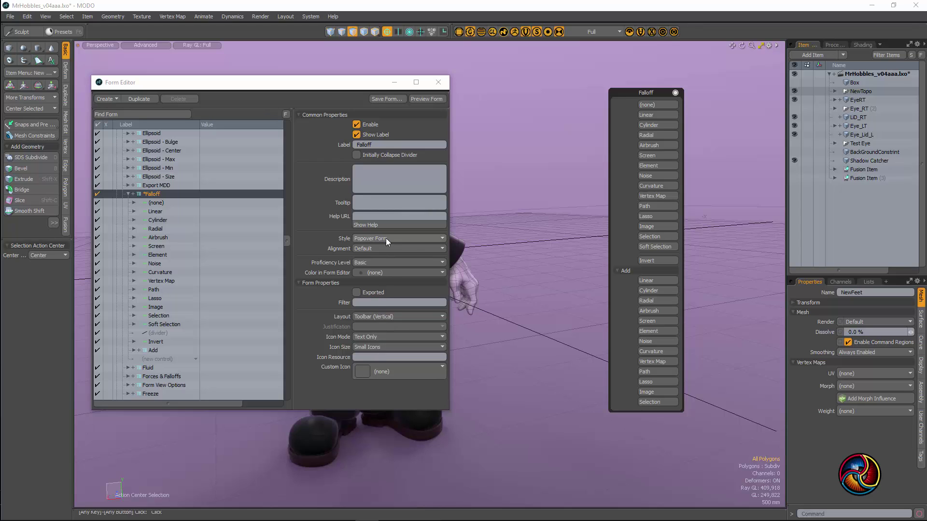
click(413, 239)
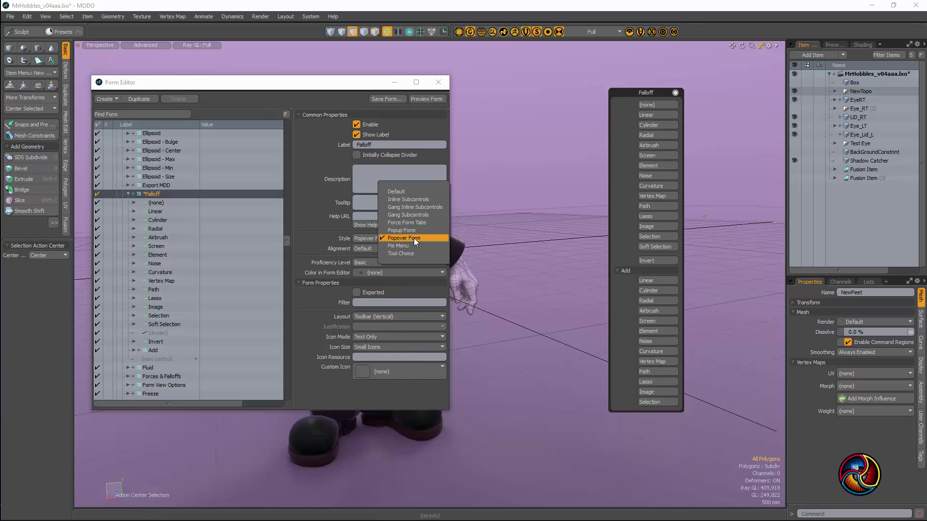
click(414, 236)
click(414, 236)
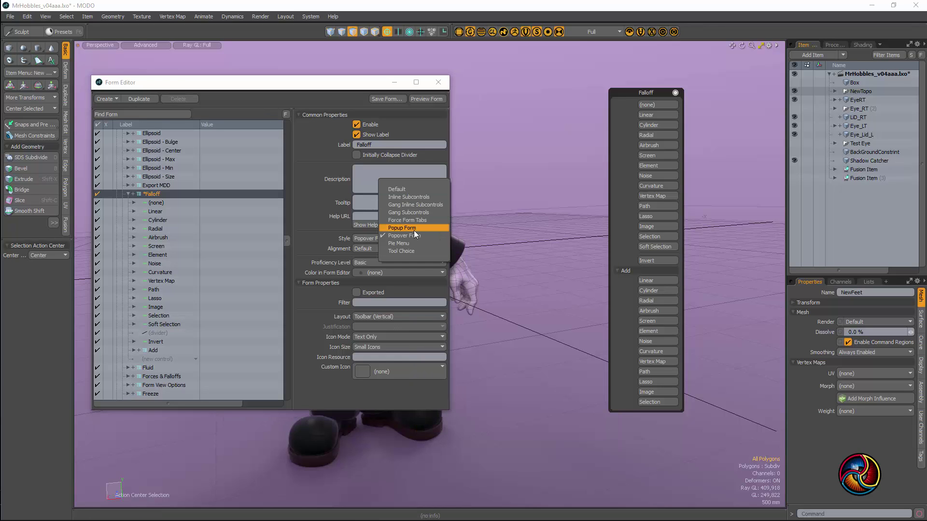
click(413, 230)
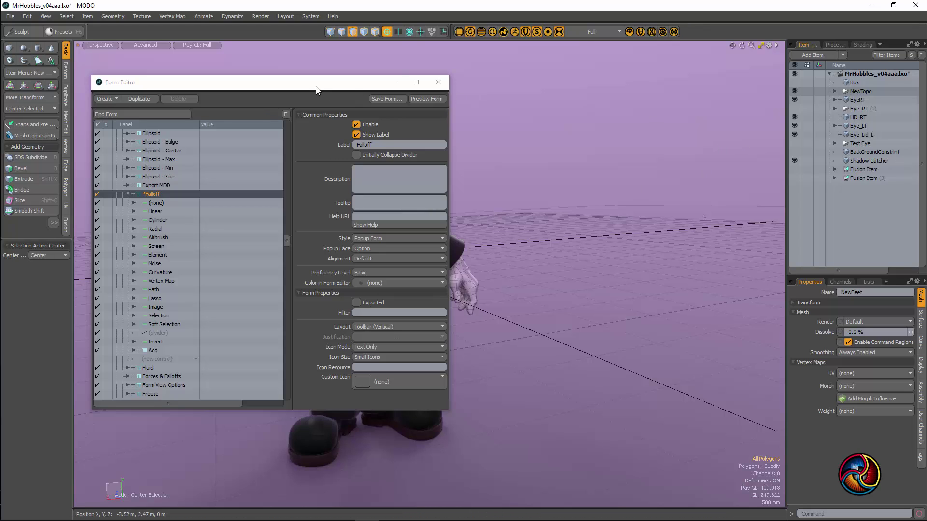
Step: Try the toolbar's Falloff popup by choosing the Linear falloff and resetting it to (none)
click(386, 32)
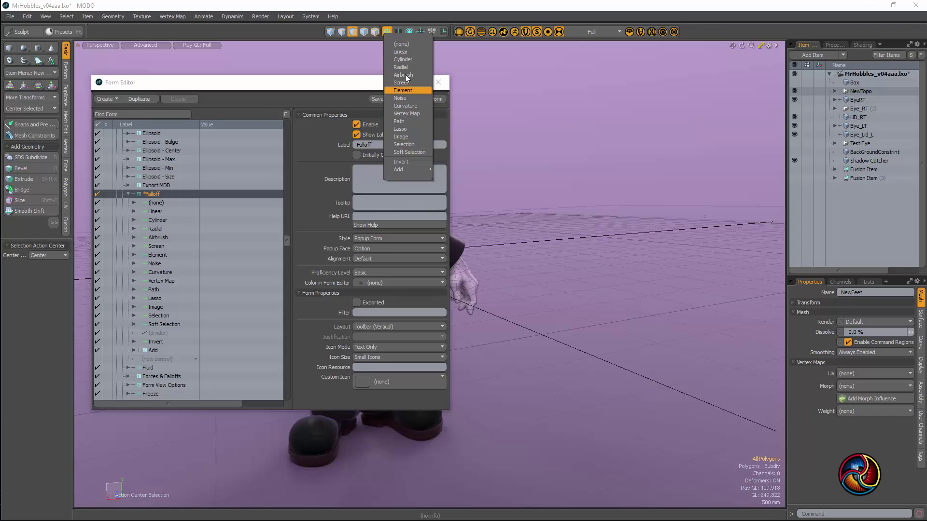
click(408, 53)
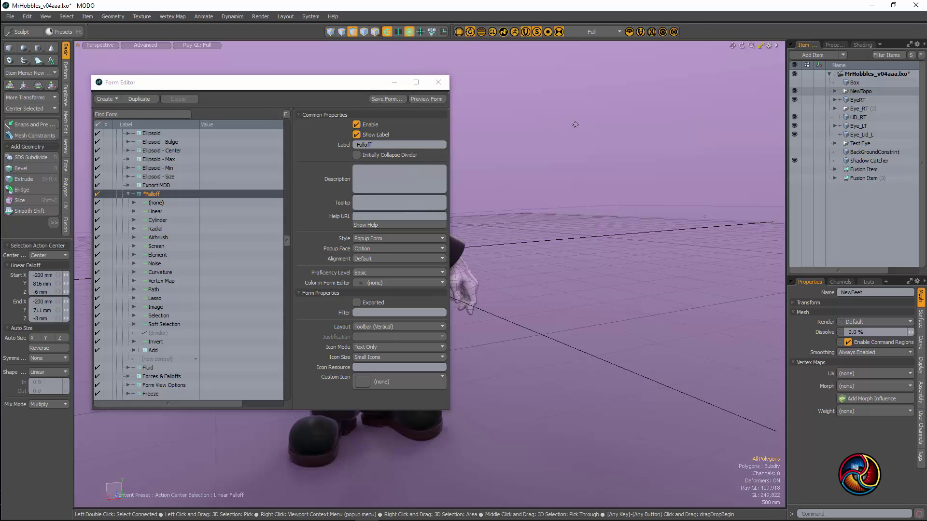
click(410, 32)
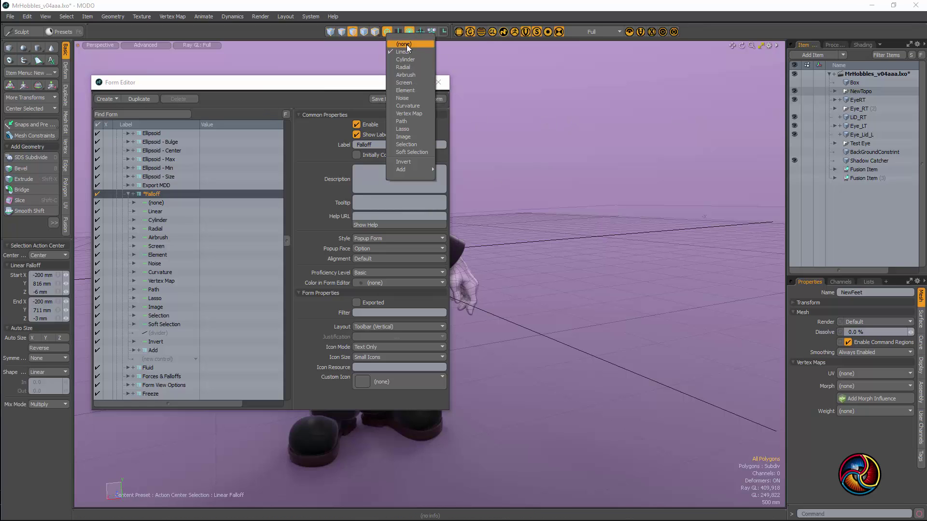
click(406, 45)
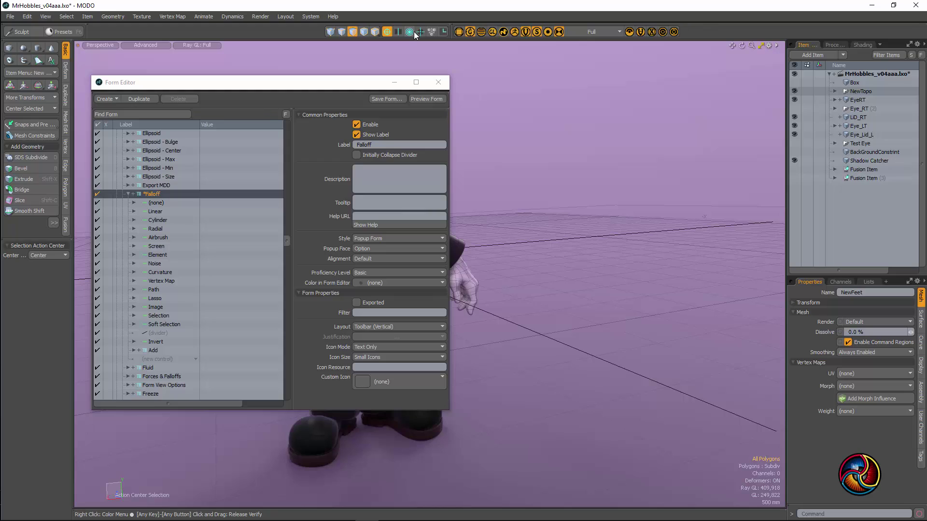
Step: Set the Falloff form's Style back to Popover Form and close the pinned Falloff palette
click(390, 239)
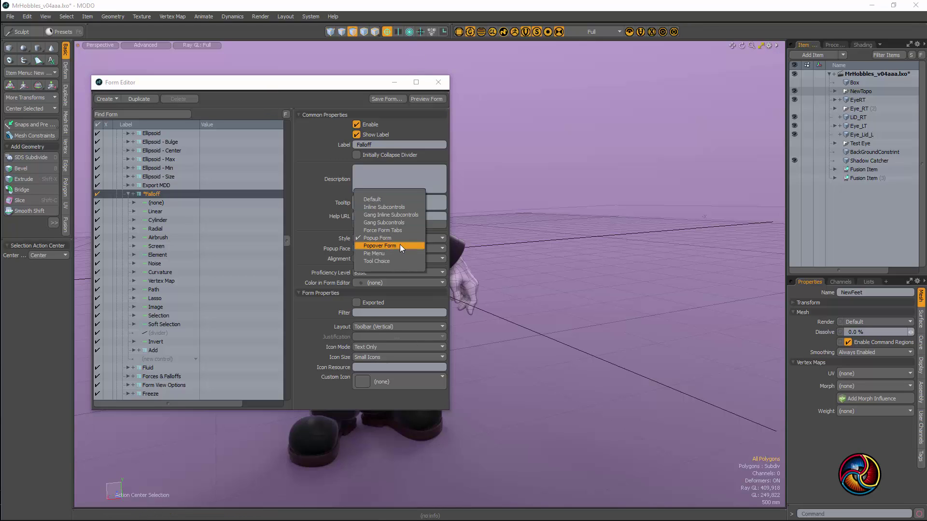
click(400, 245)
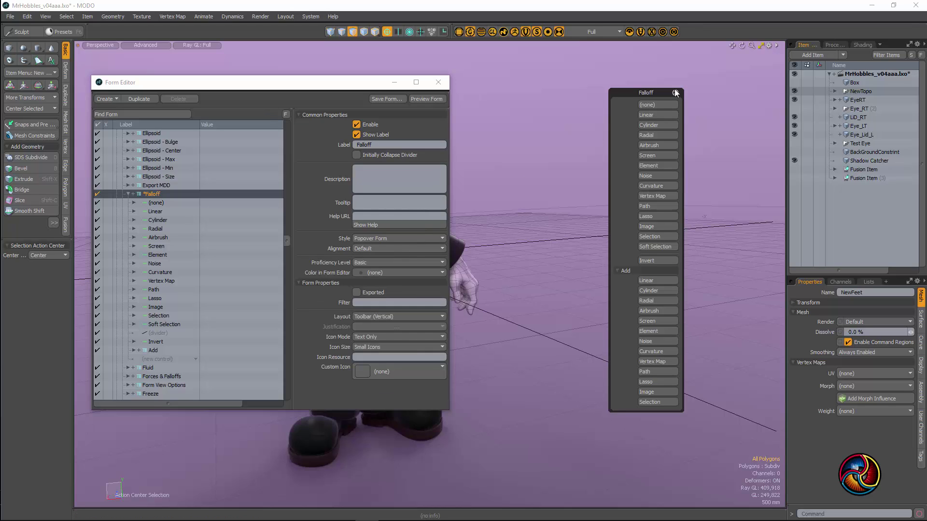
click(676, 92)
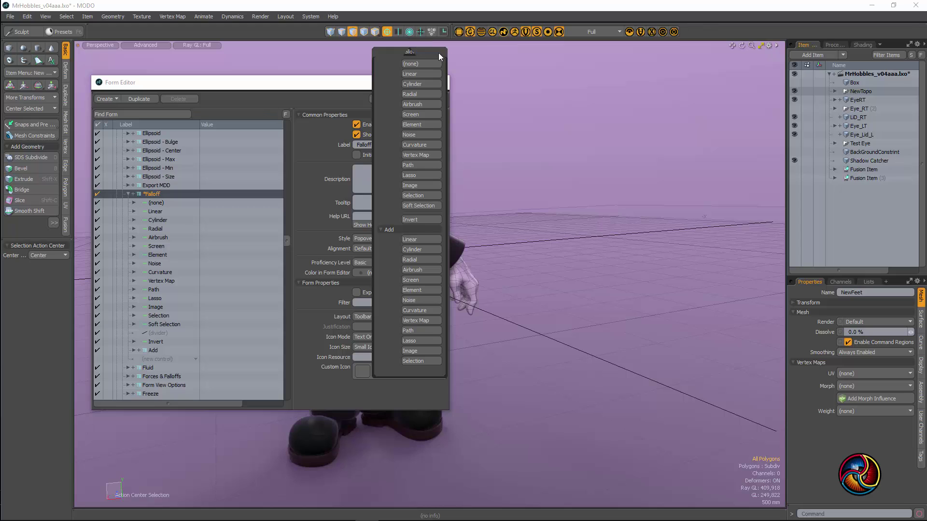
Step: Pin the Falloff popover again, move it to the far side of the viewport and close it
click(438, 53)
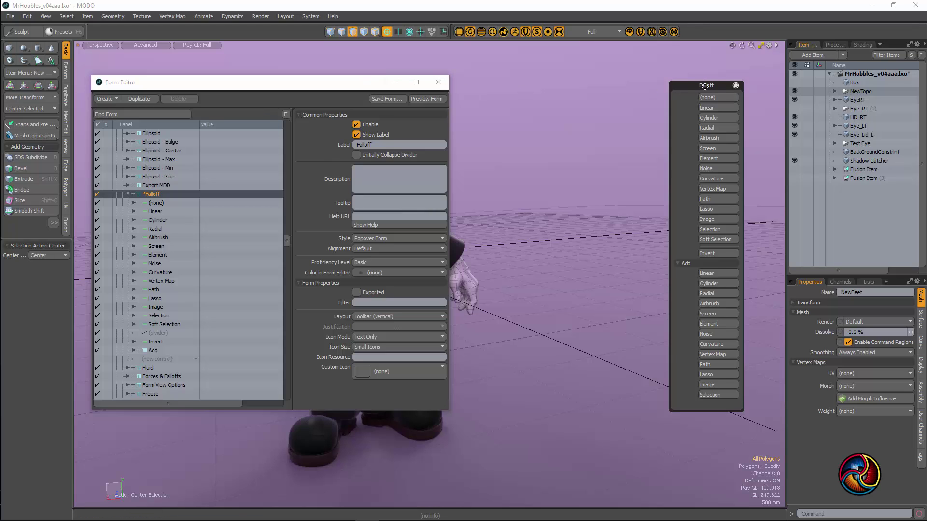
drag(705, 86, 730, 76)
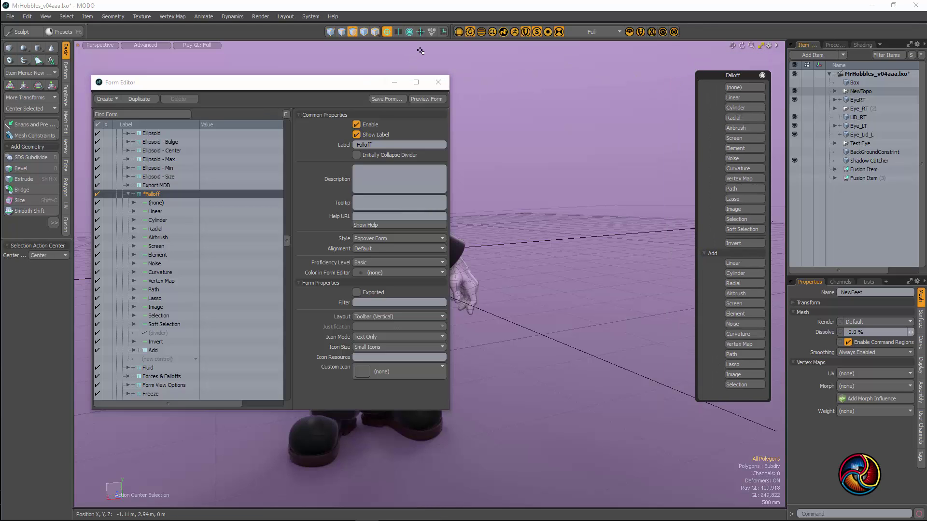
click(762, 74)
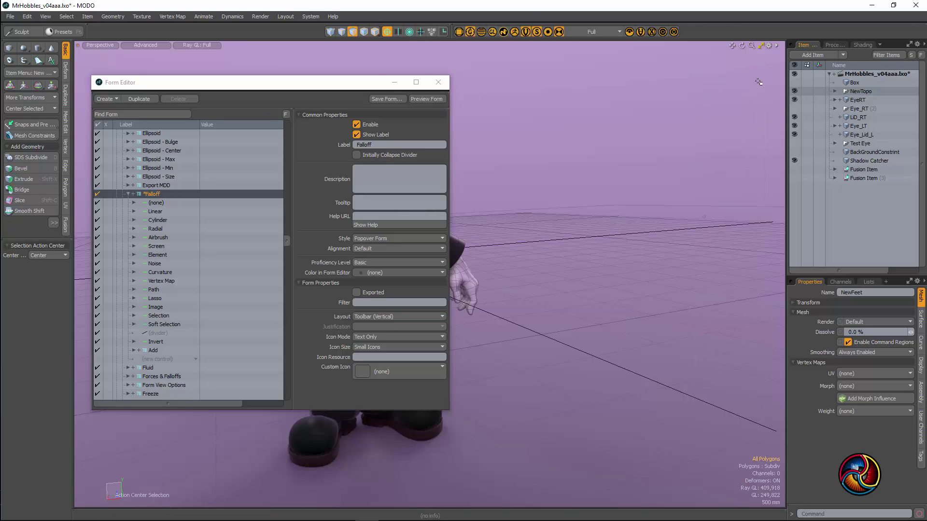
Step: Open Rotate Work Plane from the toolbar's Work Plane control and accept it on the Y axis at 0.0°
click(444, 32)
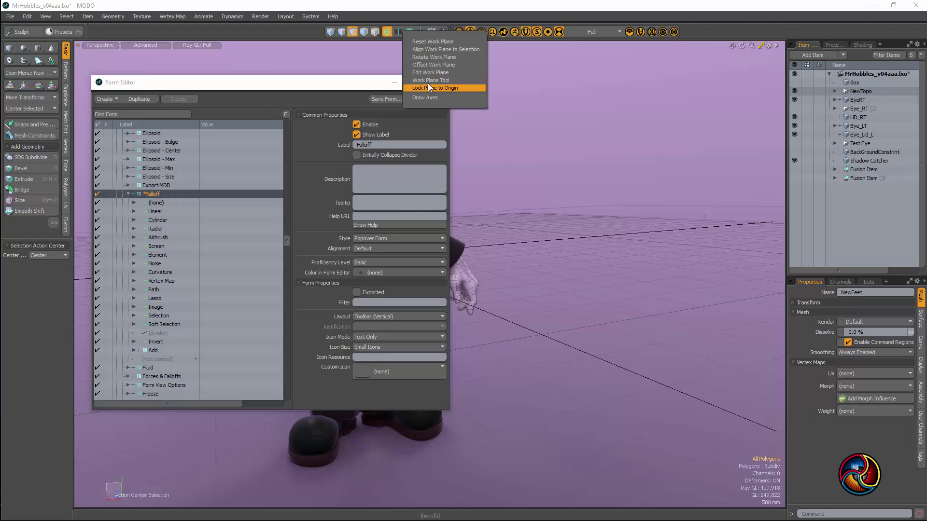
click(441, 57)
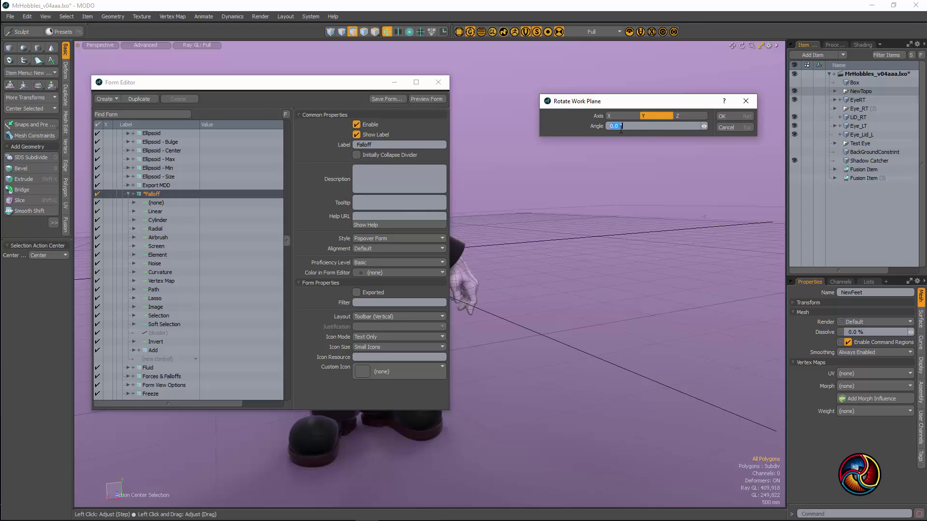
click(723, 116)
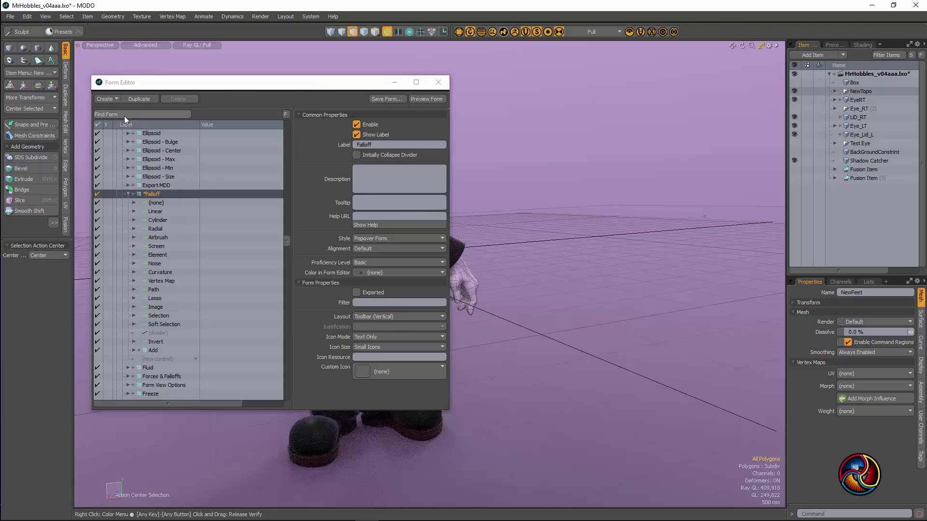
Step: Find the toolbar's Work Plane control in the Form Editor, select its Work Plane form reference and jump to the source form
ctrl+alt+shift+click(443, 31)
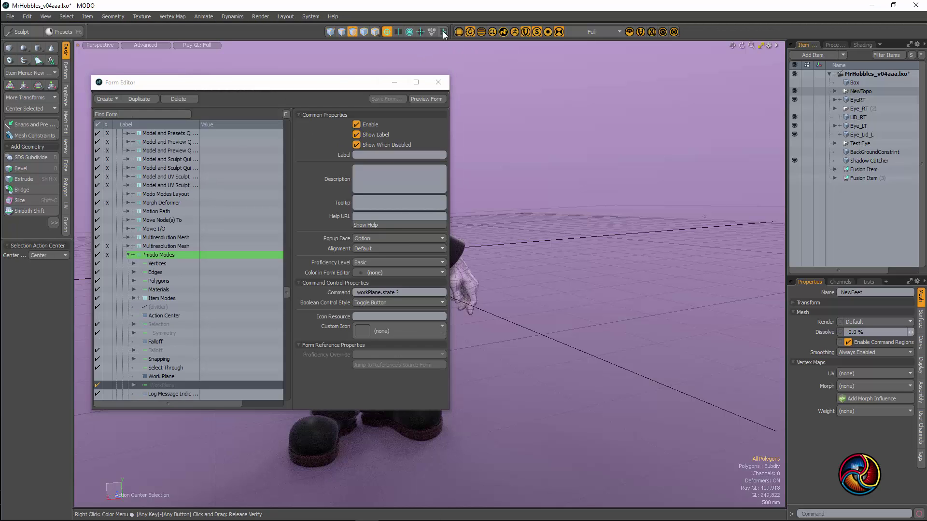
scroll(186, 379, down, 3)
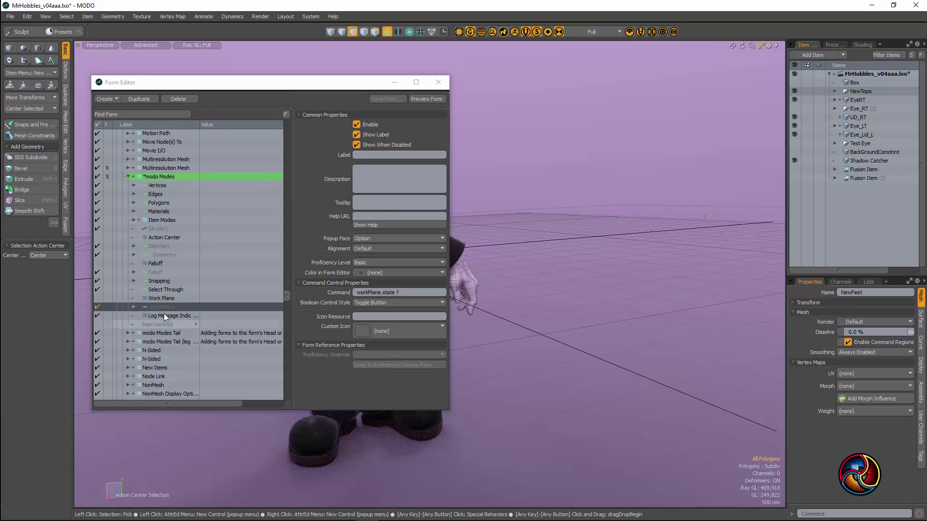
click(167, 299)
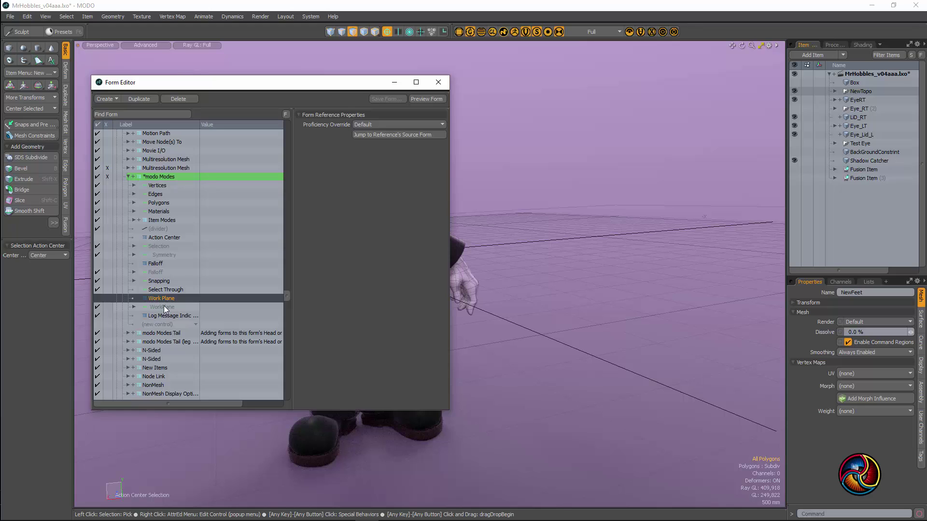
click(164, 306)
click(161, 298)
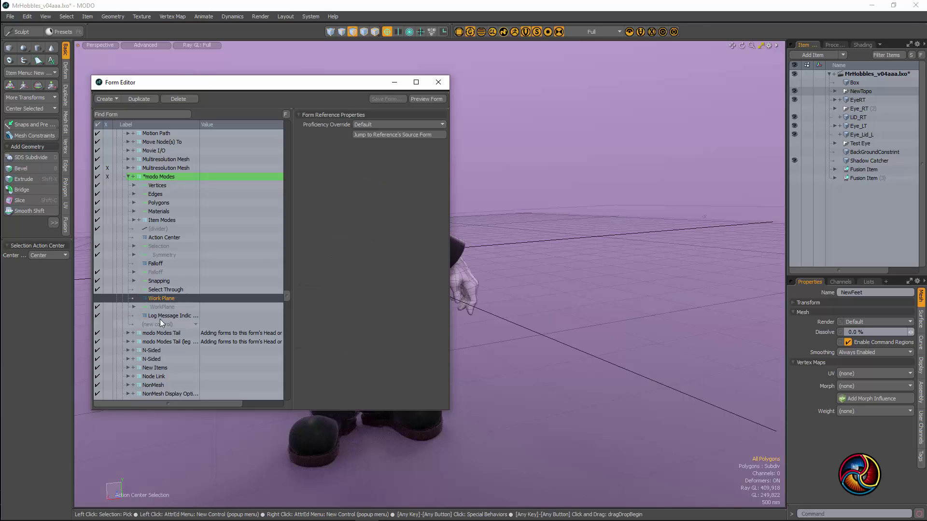
click(375, 132)
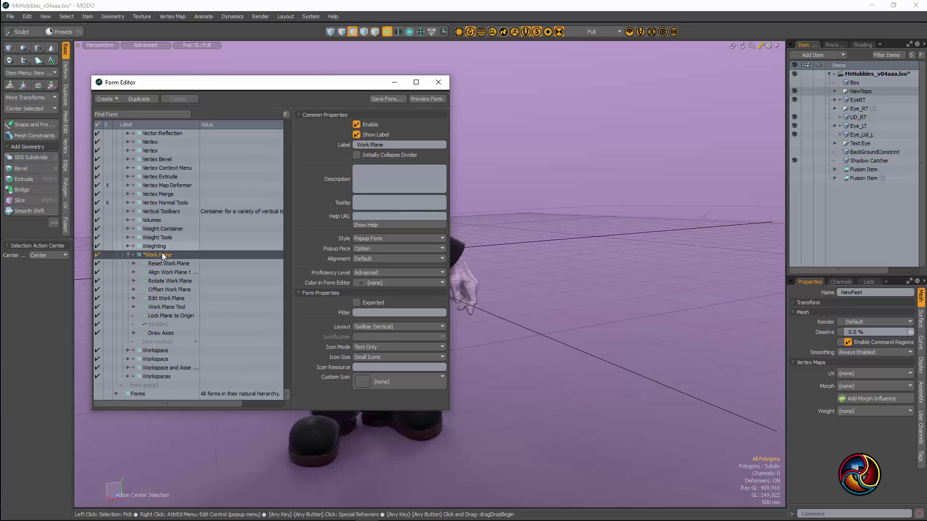
Step: Check the toolbar's Work Plane popup, then set the Work Plane form's Style to Popover Form
click(442, 32)
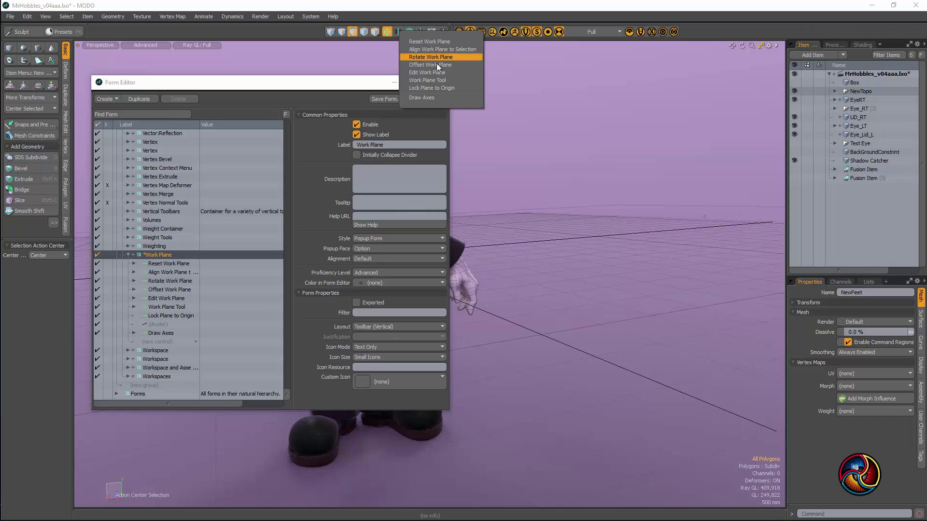
click(440, 31)
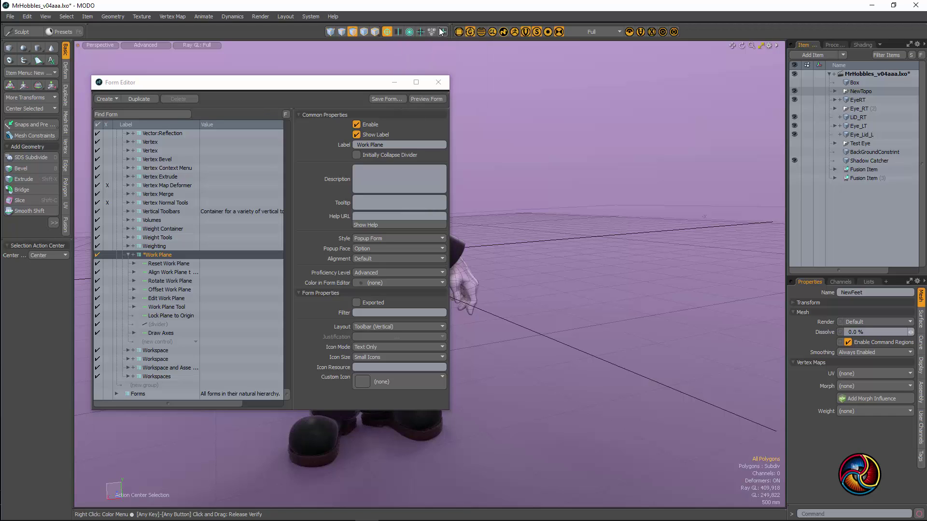
click(439, 30)
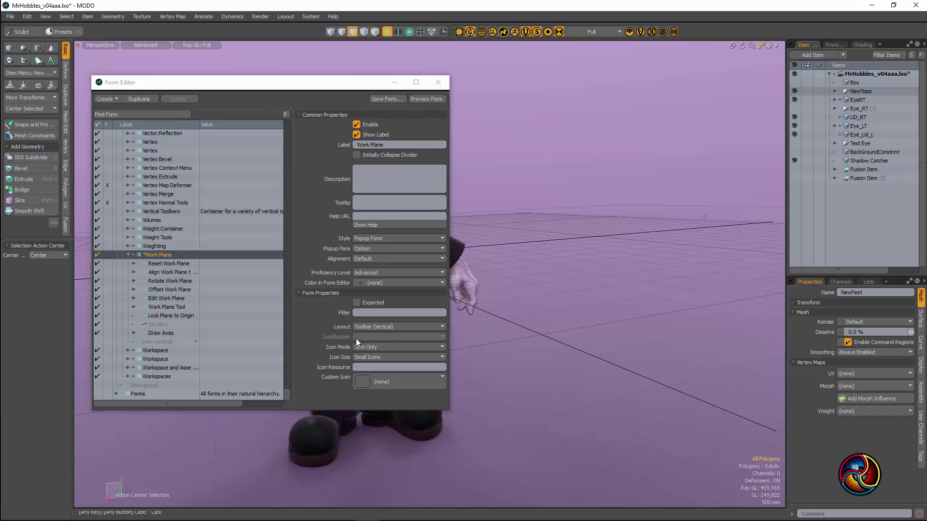
click(386, 239)
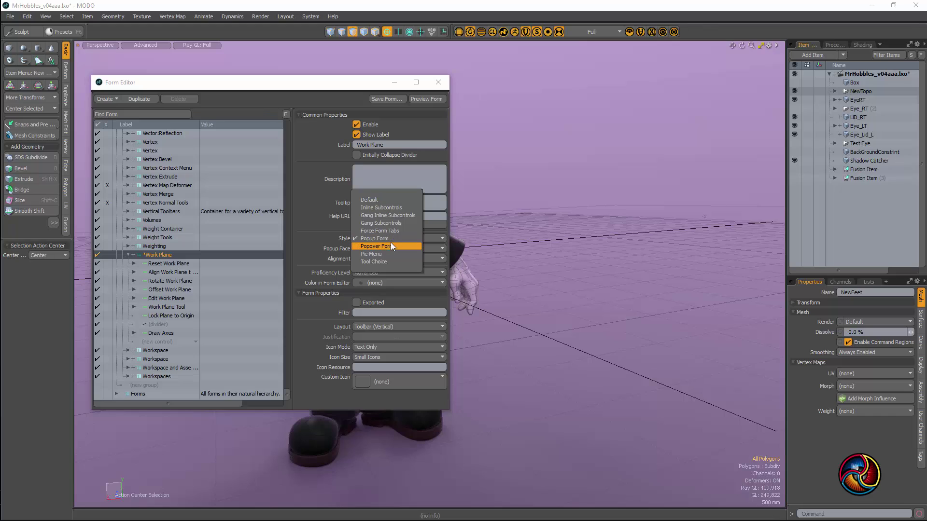
click(395, 245)
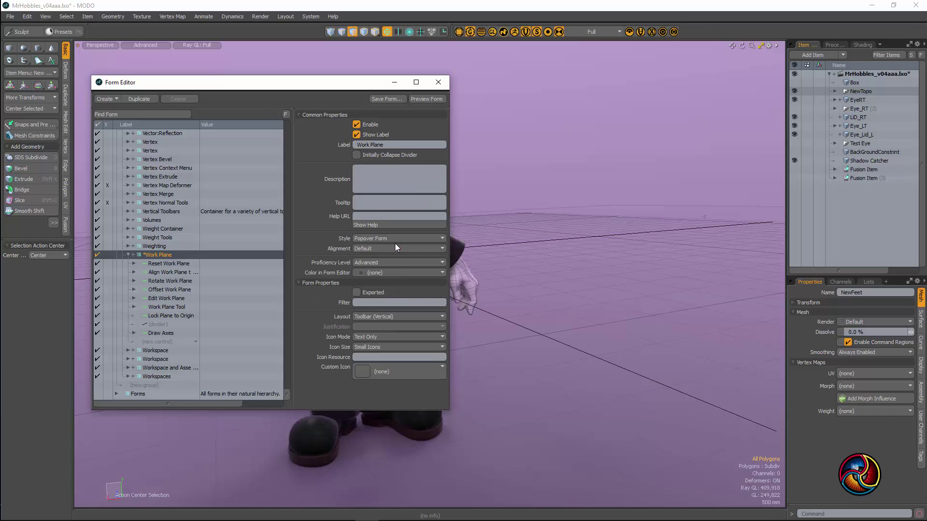
Step: Pin the Work Plane popover over the viewport, close the Form Editor, and open Rotate Work Plane from the pinned palette
click(444, 32)
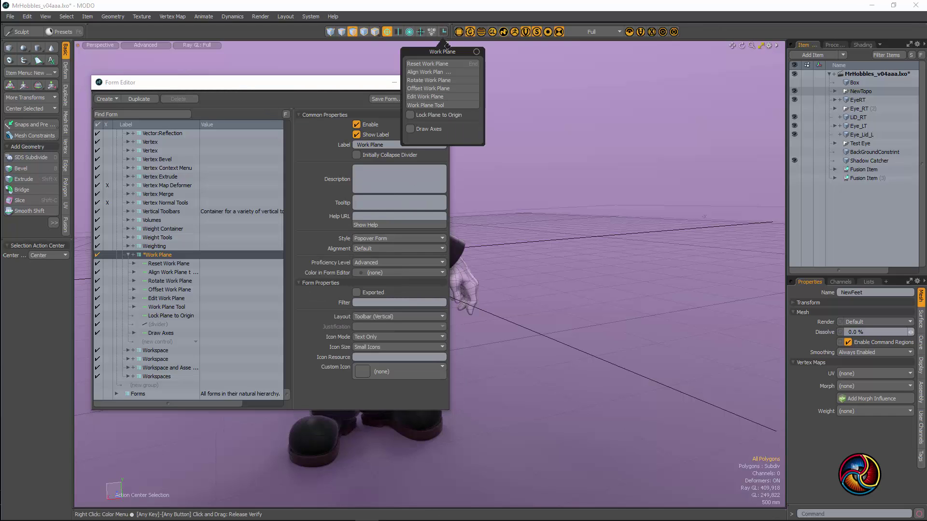
drag(475, 52, 477, 52)
drag(661, 87, 747, 71)
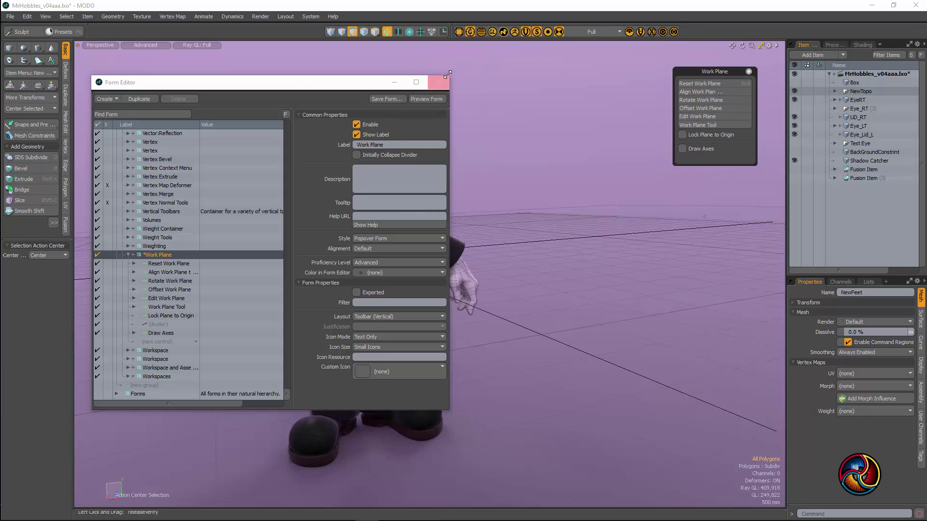
click(726, 98)
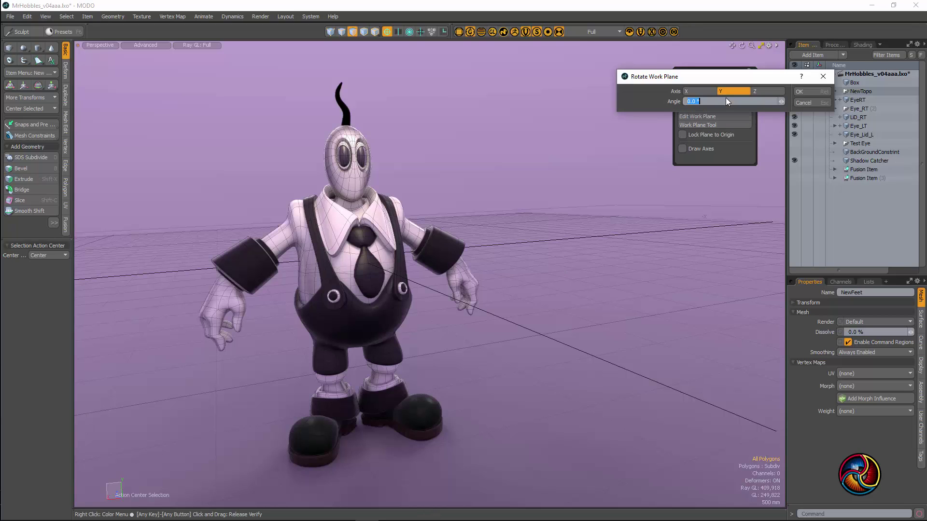
Step: Cancel the Rotate Work Plane dialog, reposition the pinned Work Plane palette slightly, and close it
click(801, 102)
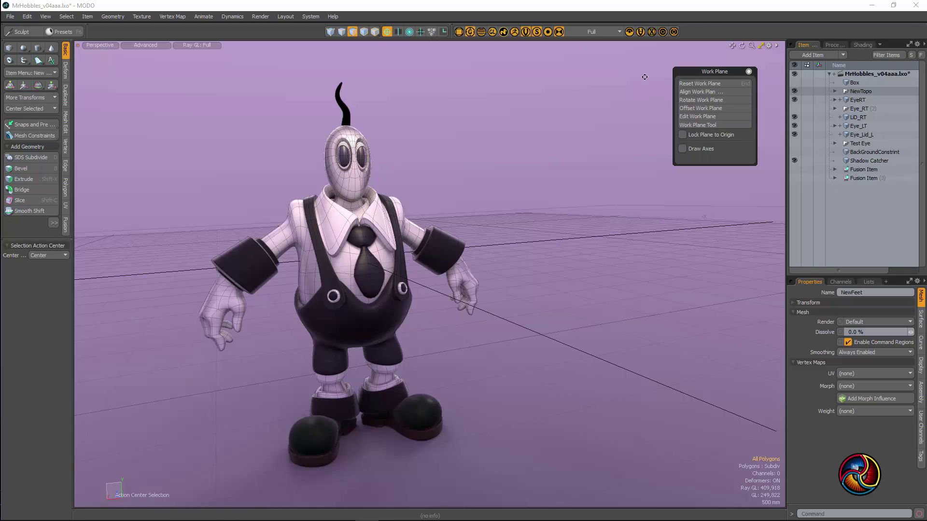
mouse_move(716, 73)
mouse_down()
mouse_move(735, 78)
mouse_move(662, 95)
mouse_move(707, 67)
mouse_up()
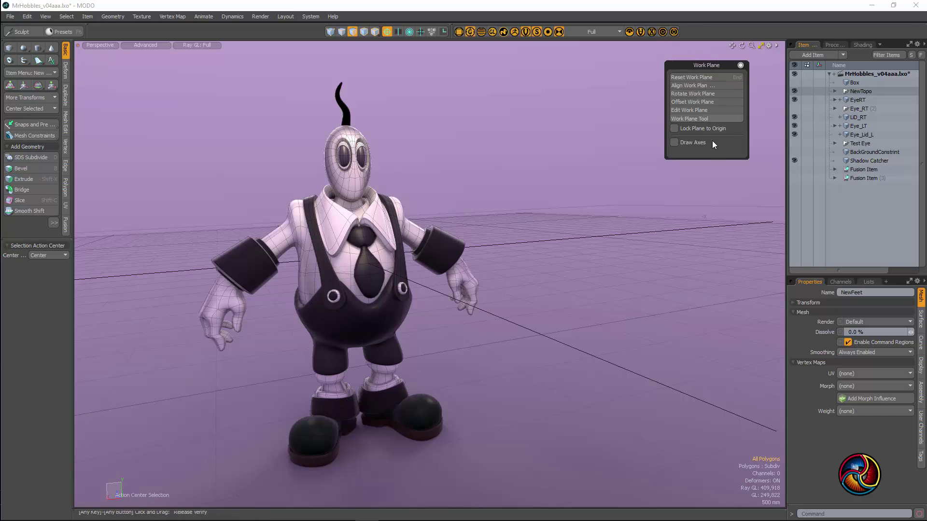
click(740, 64)
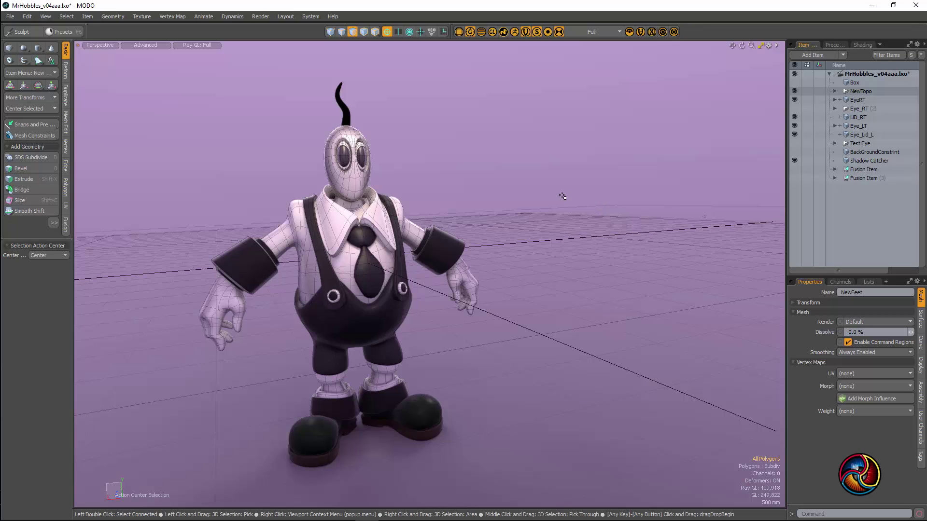
Step: Open the Quick-Access Popover near the viewport's upper edge and pin its Falloff popover below it
key(alt)
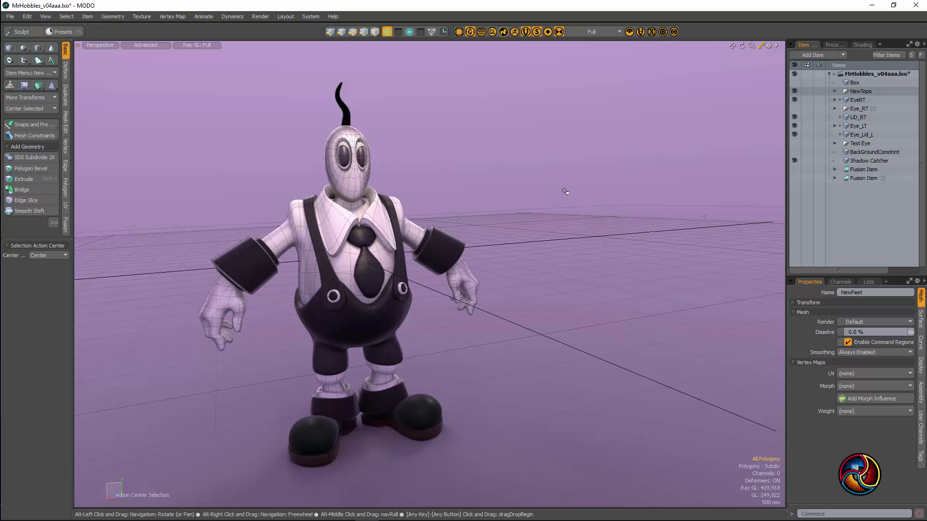
key(space)
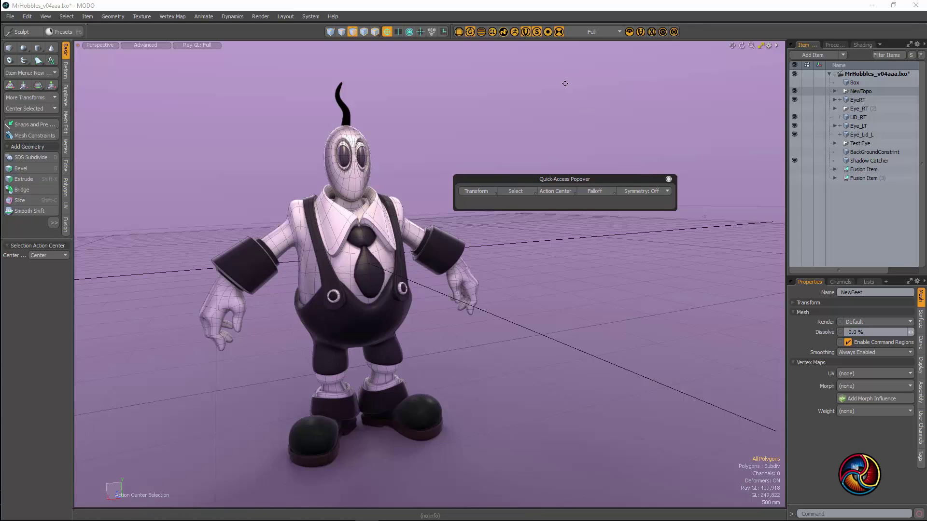
key(space)
key(space)
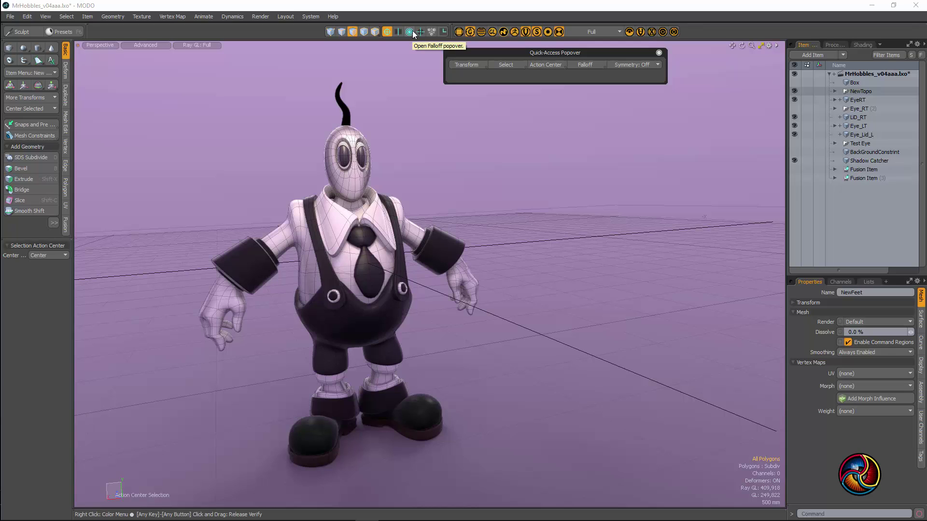
click(589, 65)
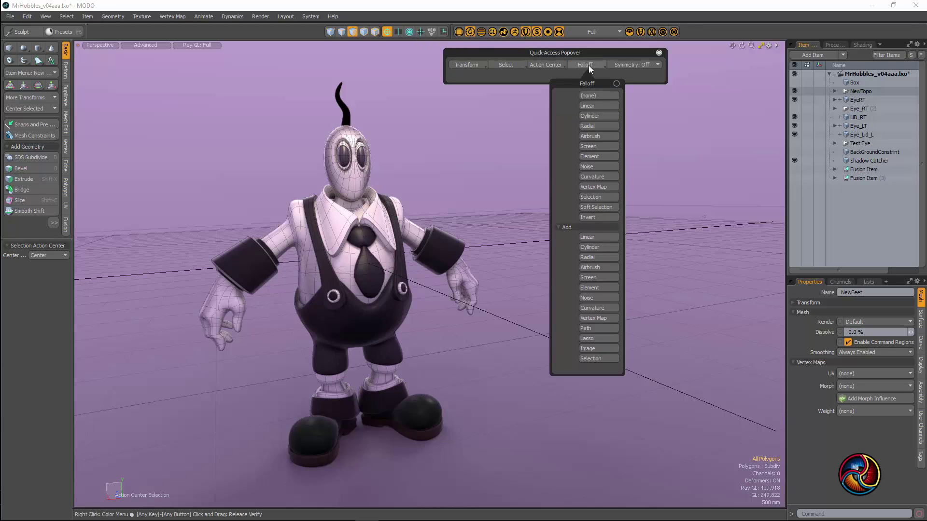
click(589, 65)
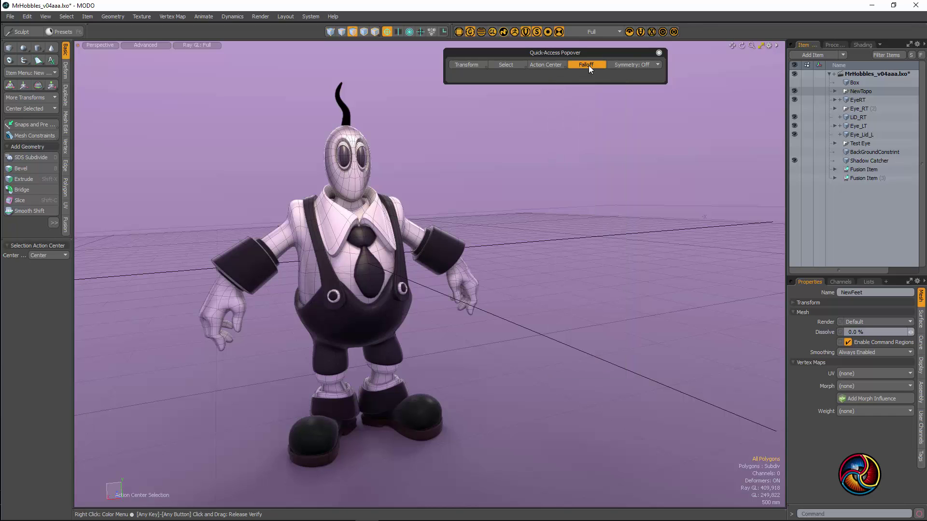
click(589, 62)
click(615, 84)
drag(593, 81, 678, 117)
Step: Pin the Quick-Access Popover's Action Center and Select popovers one above the other beside the Falloff palette
click(546, 64)
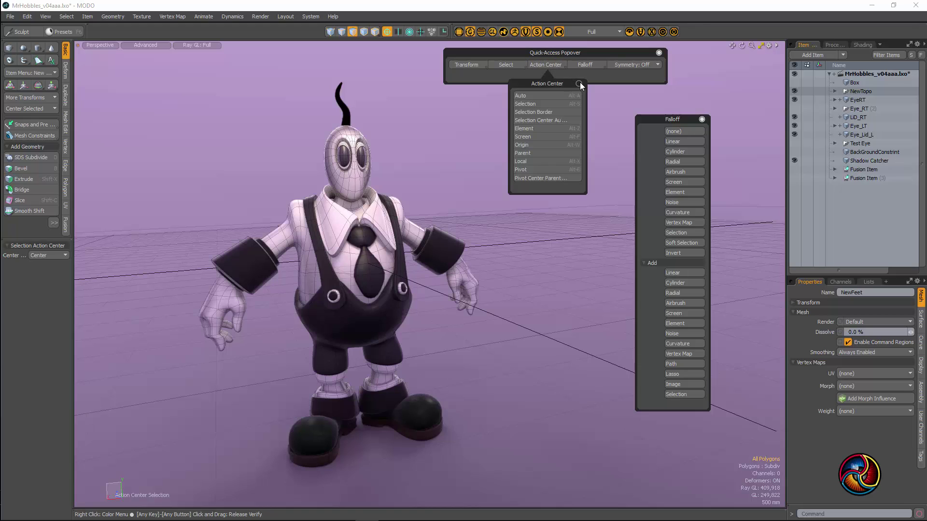
click(580, 83)
drag(573, 92, 590, 116)
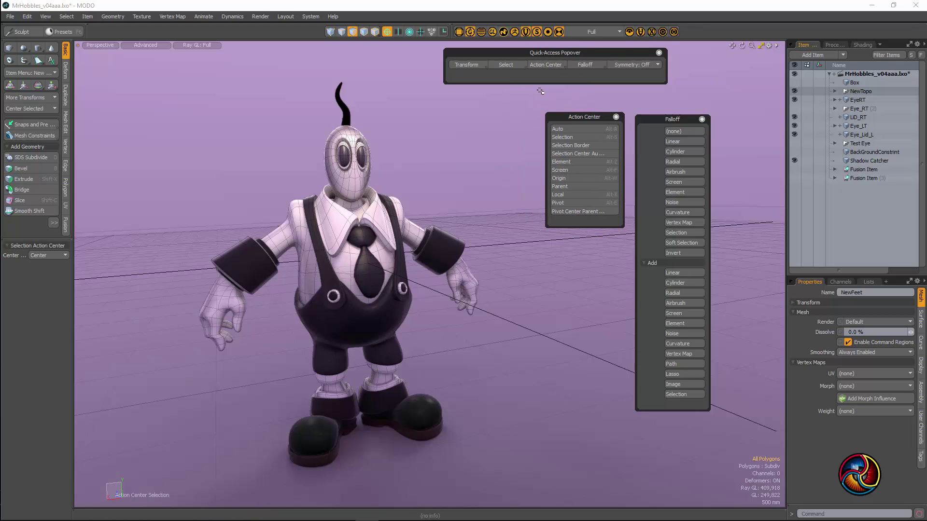
click(512, 62)
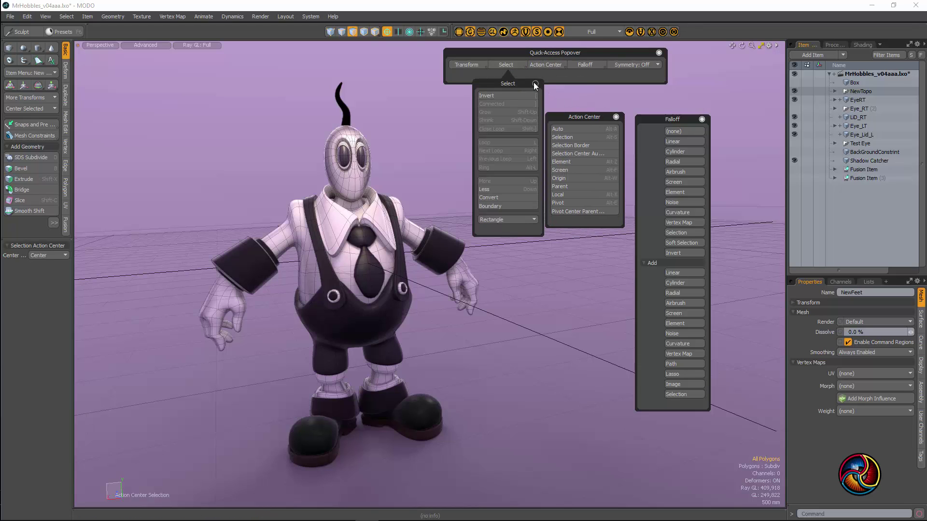
click(534, 83)
drag(525, 87, 601, 247)
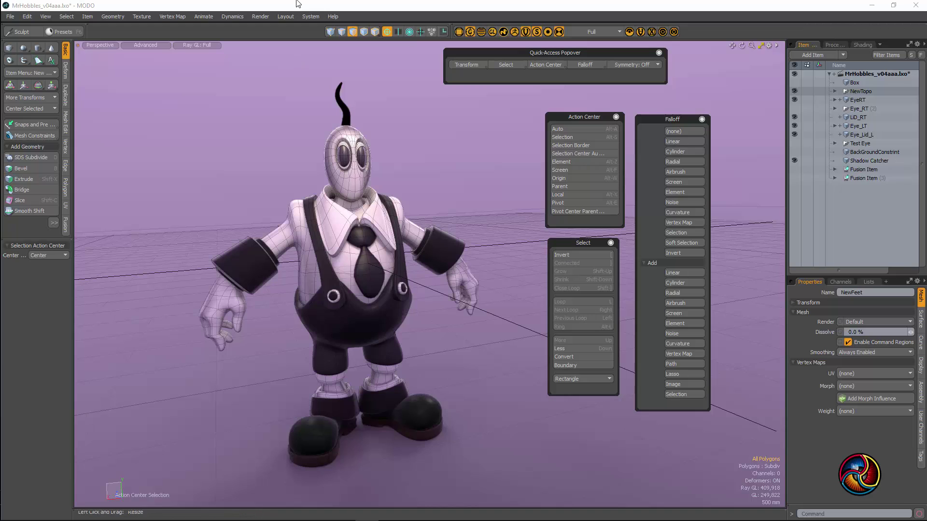
Step: Open the Form Editor, find the form behind the pinned Action Center palette's Auto control, and select the parent Action Center form
click(310, 16)
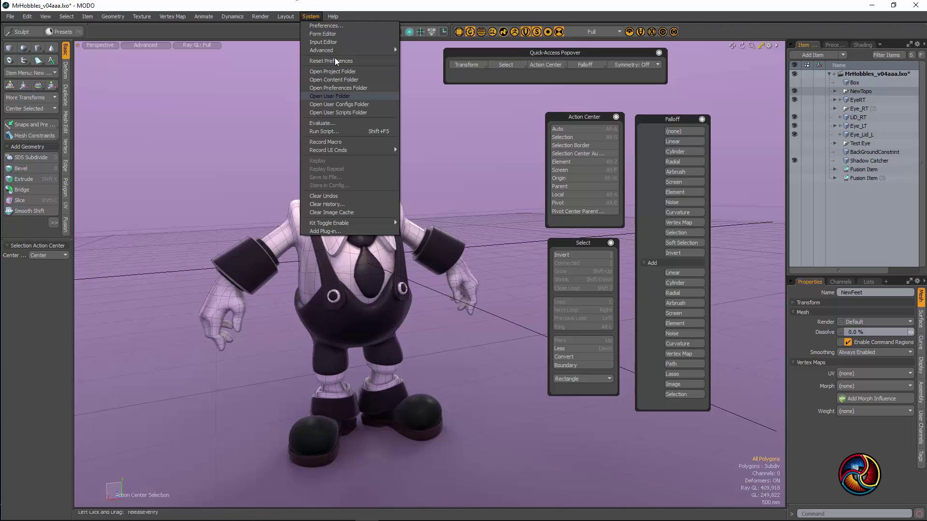
click(322, 34)
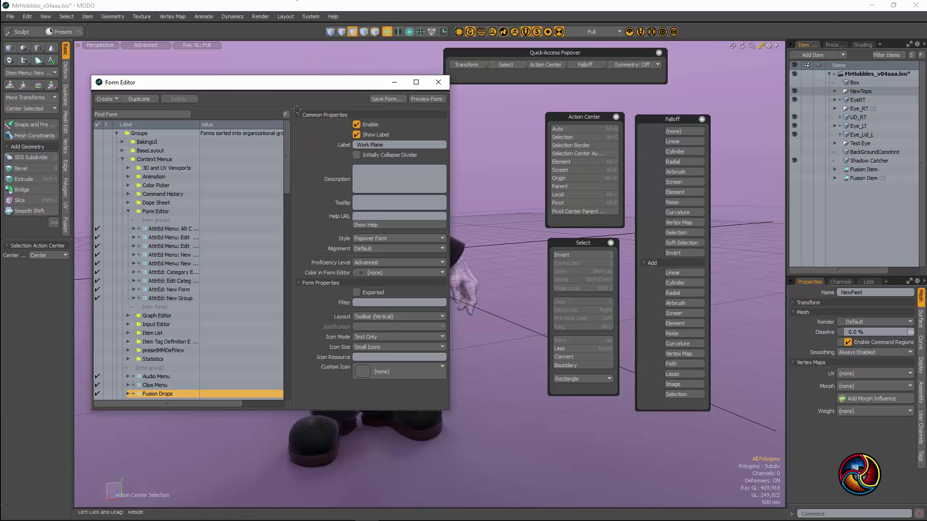
click(120, 113)
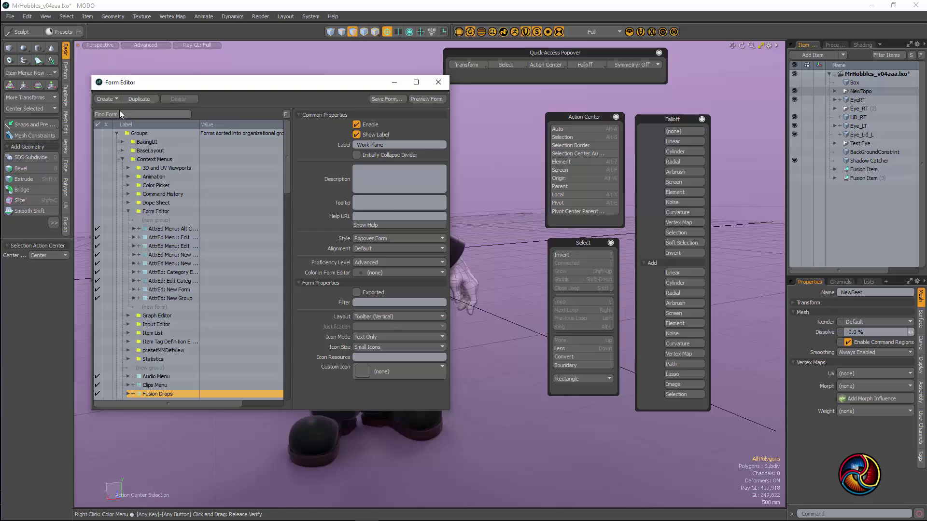
click(580, 128)
scroll(193, 357, down, 4)
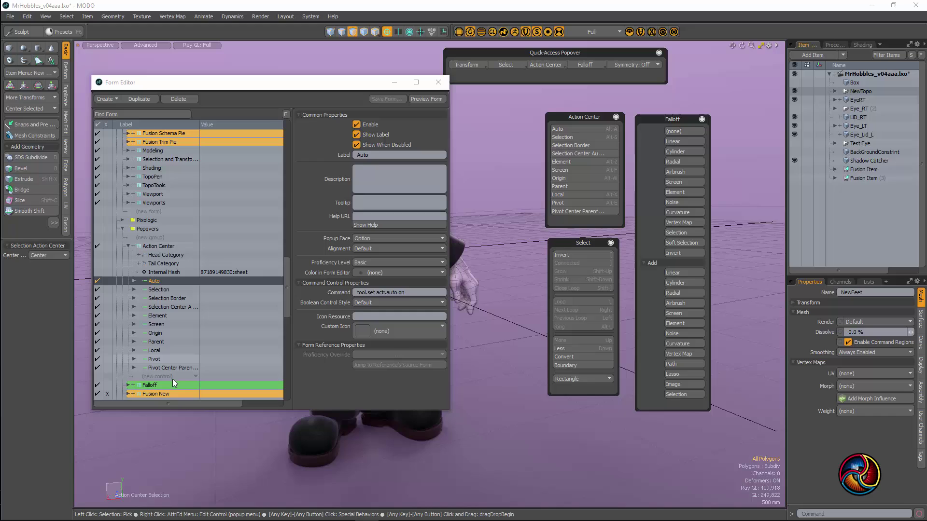
click(167, 247)
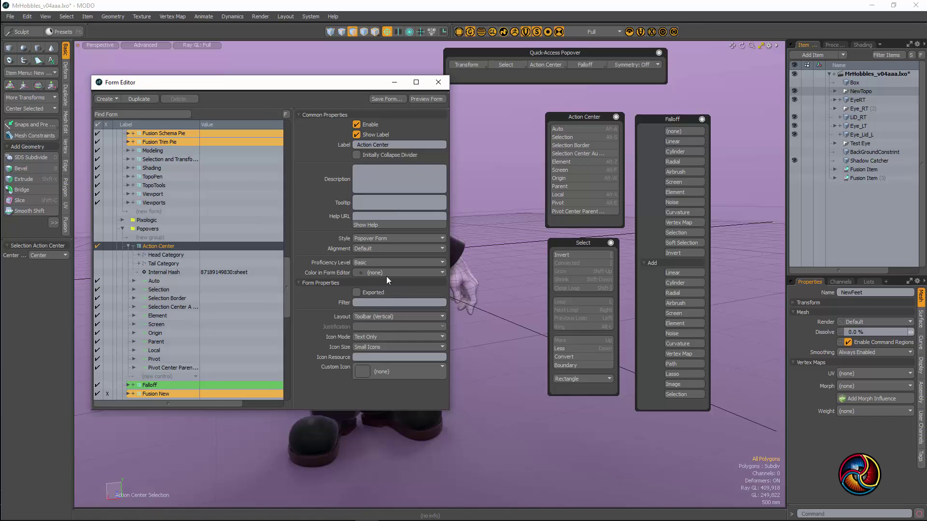
Step: Try Popup Form as the Action Center form's Style, check it in the Quick-Access Popover, and restore Popover Form
click(376, 236)
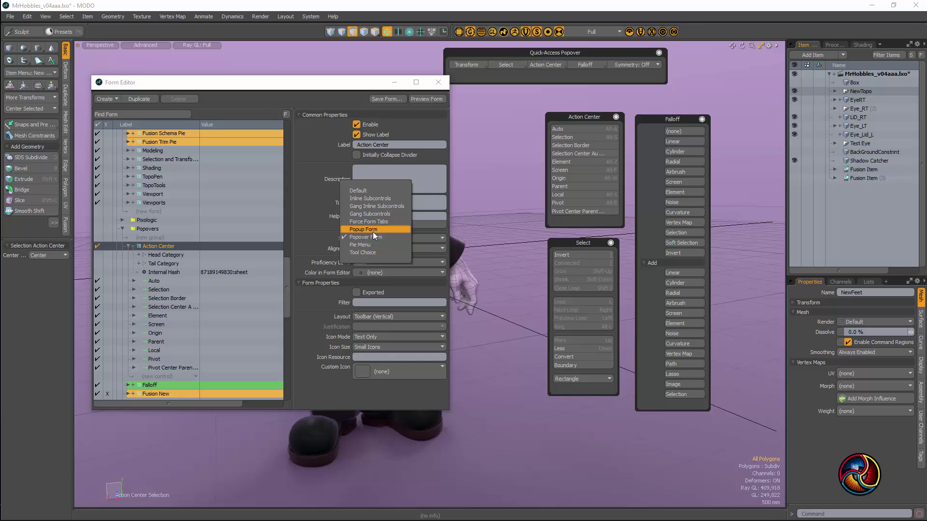
click(372, 231)
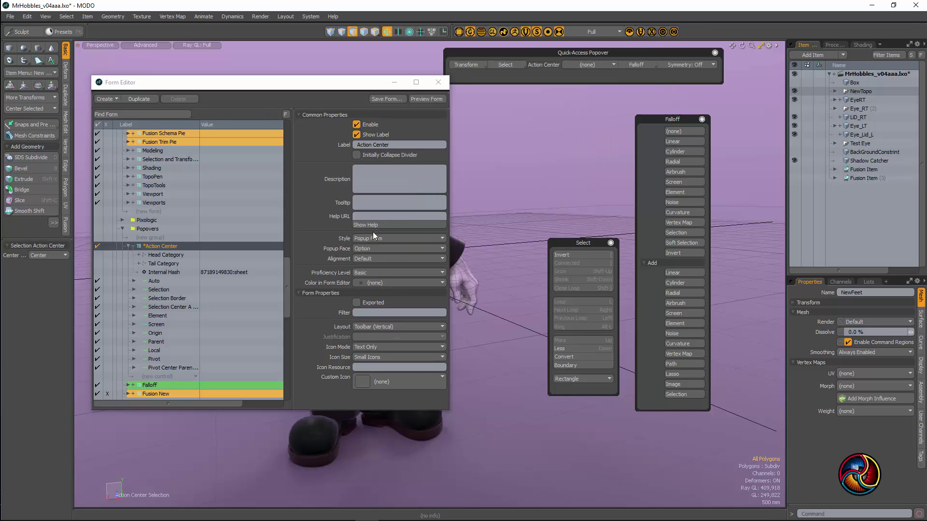
click(571, 65)
click(386, 237)
click(383, 248)
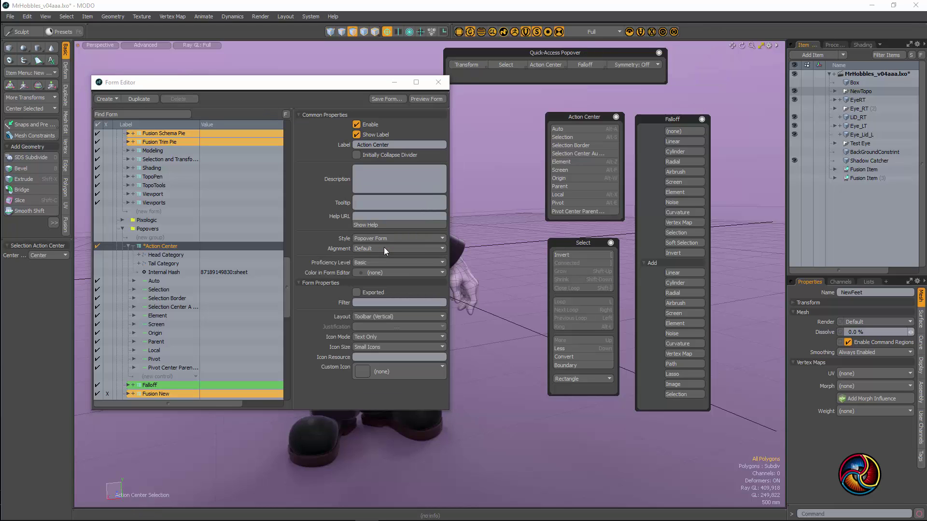
Step: Reposition the Action Center palette and close the Quick-Access, Action Center, Select and Falloff palettes
drag(624, 129, 603, 122)
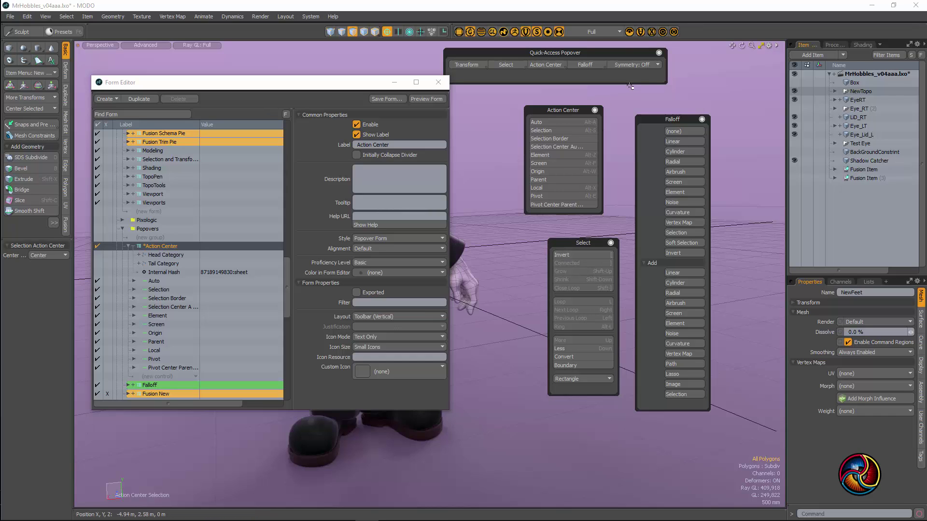
click(659, 53)
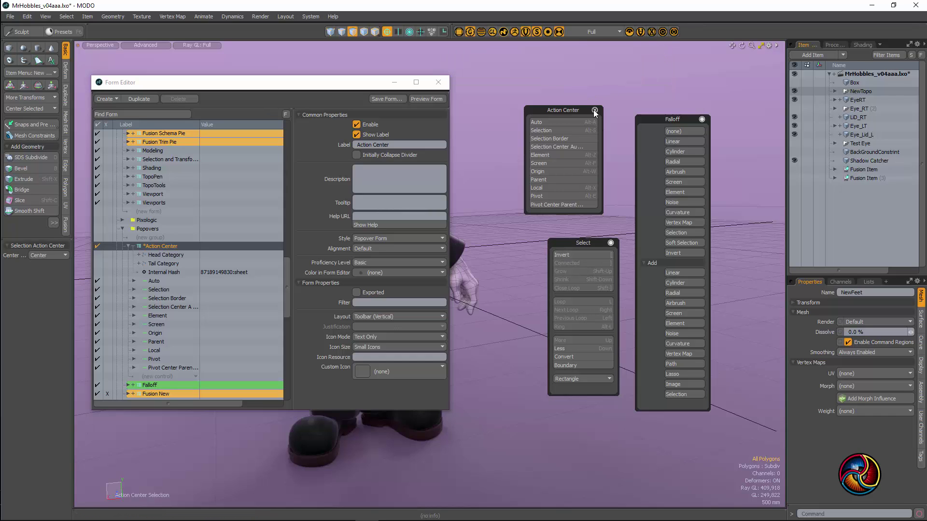
click(595, 111)
click(610, 244)
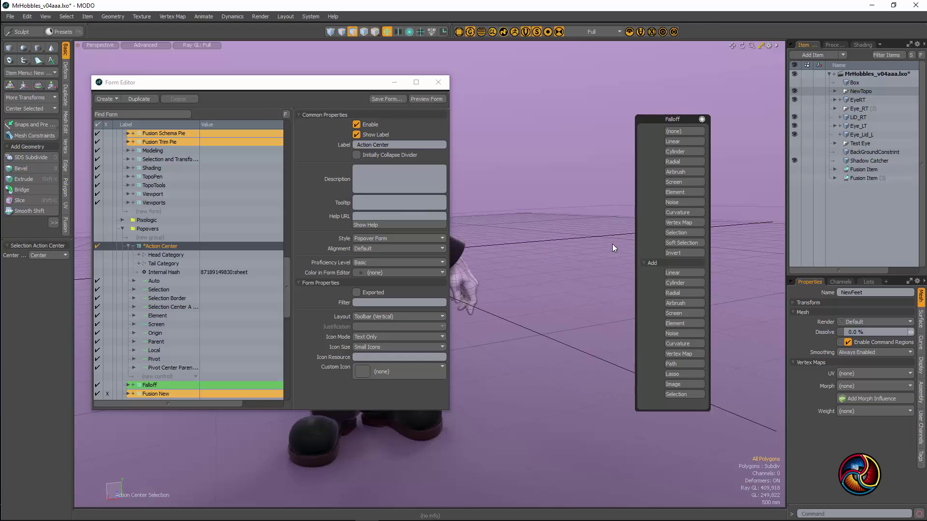
click(701, 119)
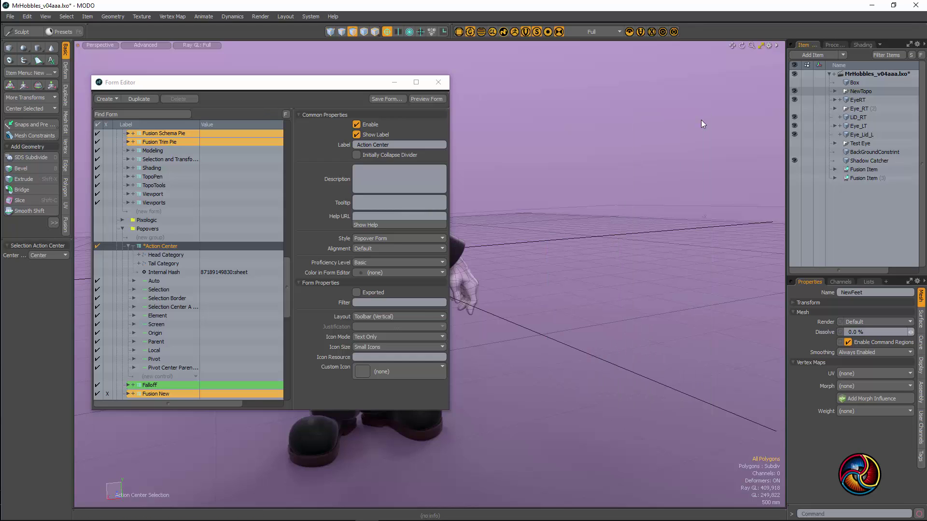
Step: Tear the toolbar's Work Plane popover off over the viewport and close it again
click(442, 32)
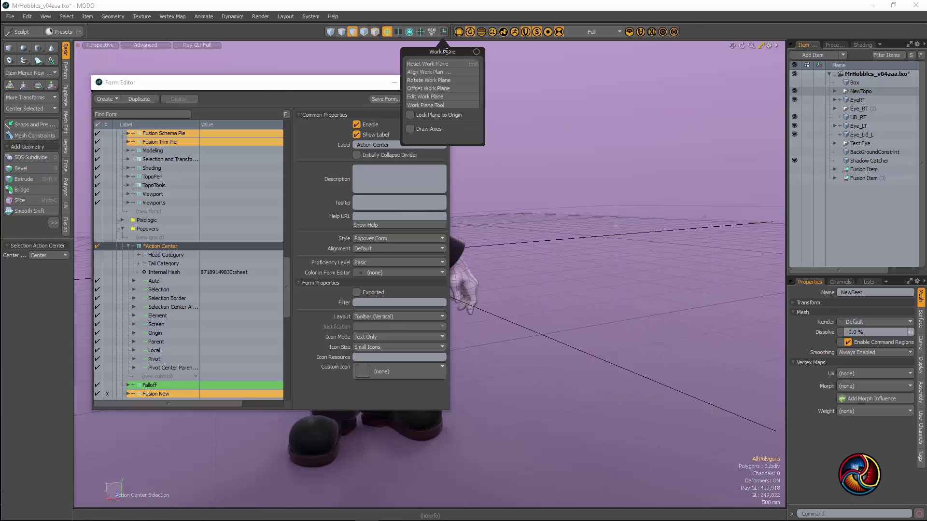
drag(476, 52, 663, 80)
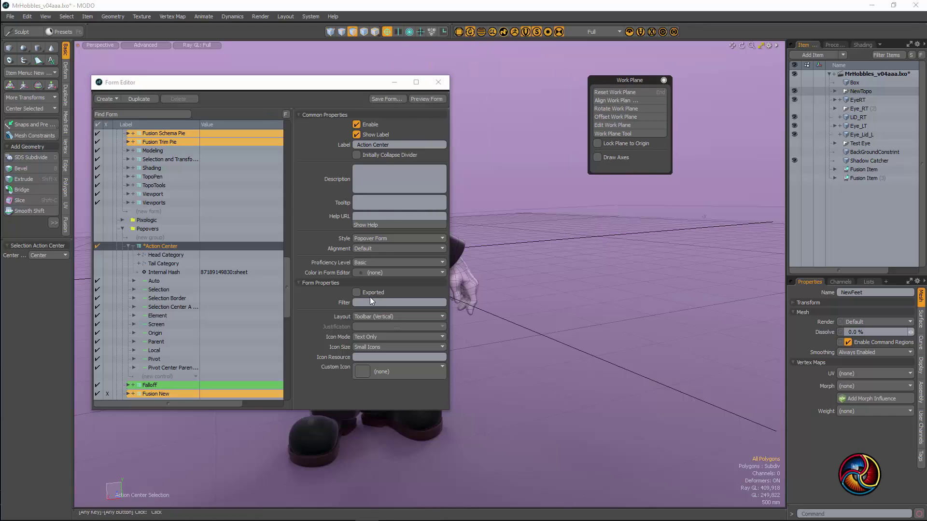
click(664, 80)
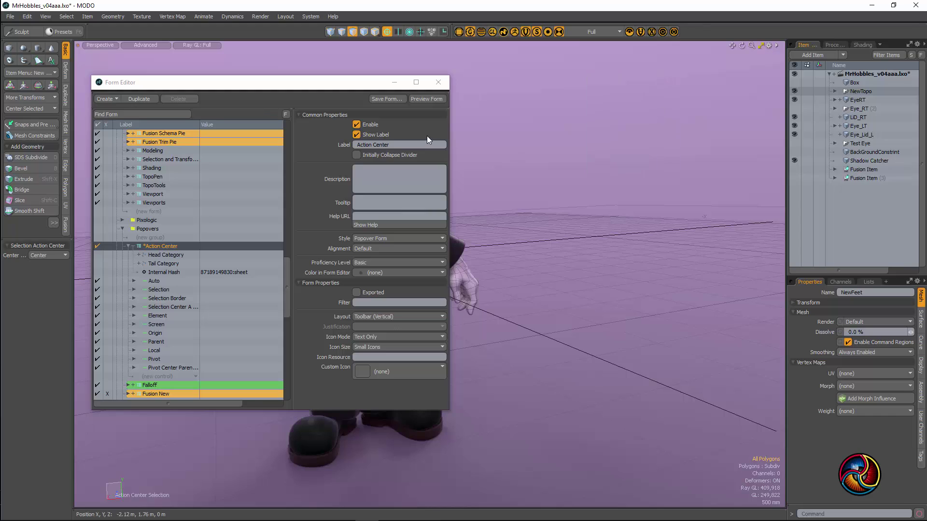
Step: Toggle Symmetry from the toolbar, pin the Symmetry Popover over the viewport, and switch Symmetry on and off from it
click(398, 32)
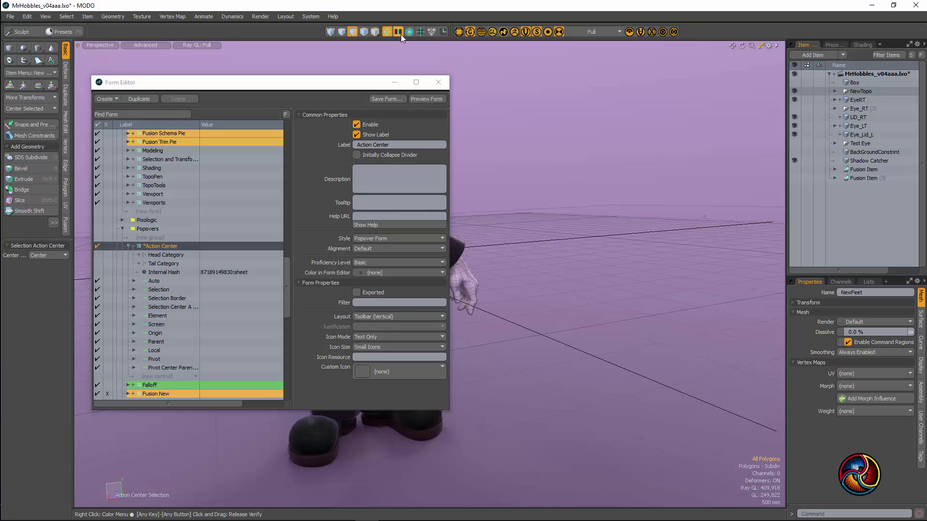
click(398, 33)
alt+click(399, 33)
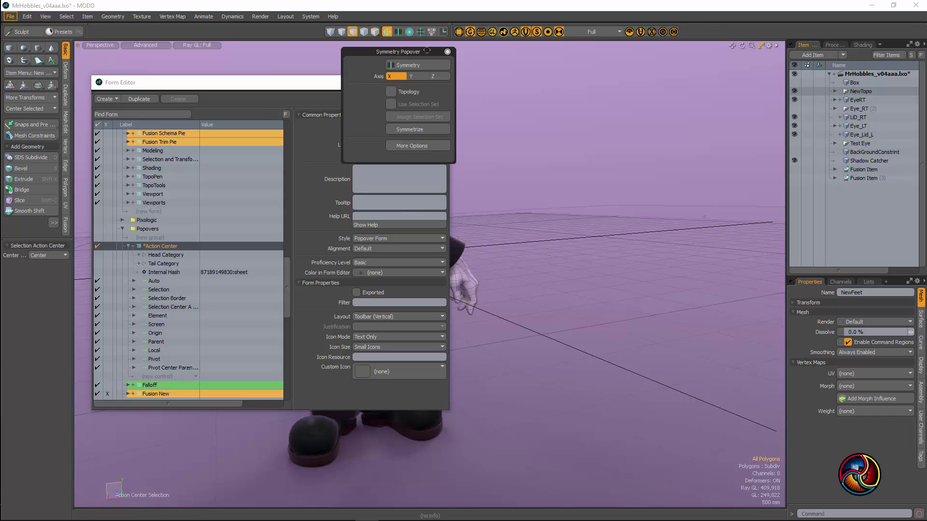
drag(425, 47, 699, 75)
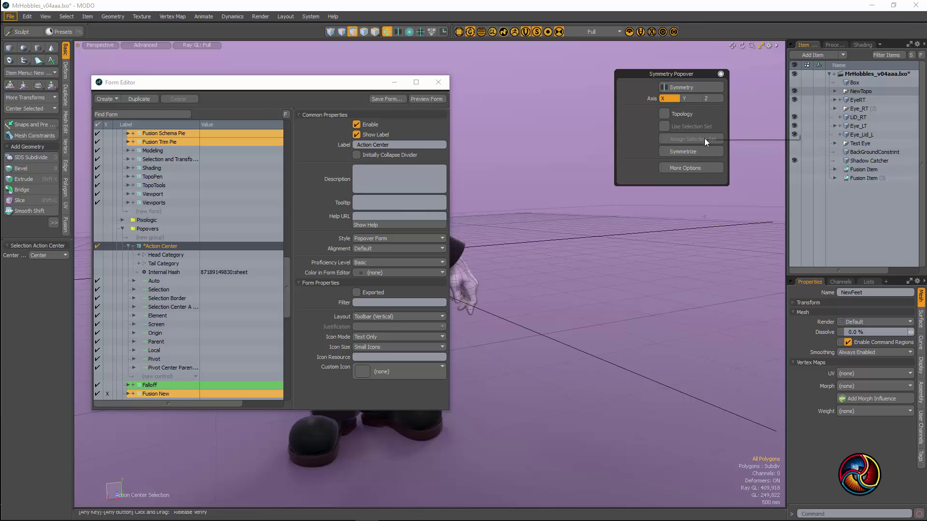
click(689, 90)
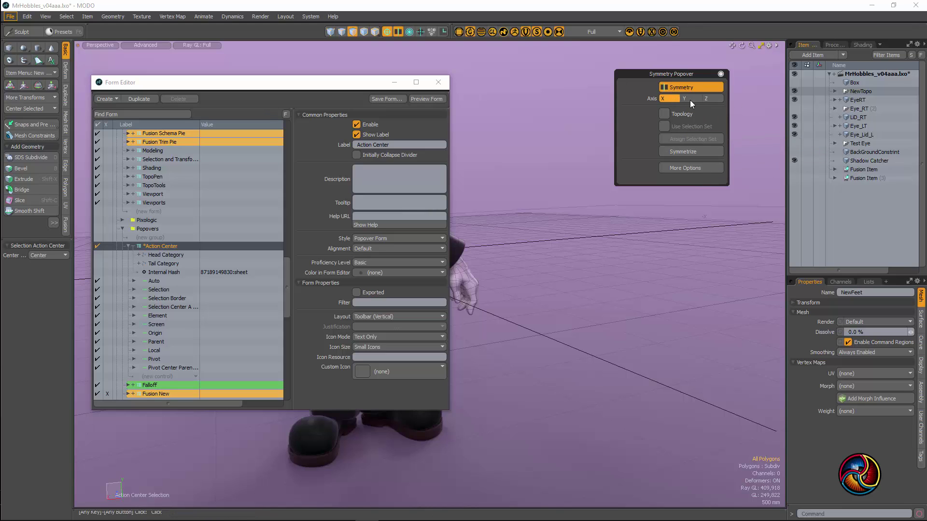
click(688, 91)
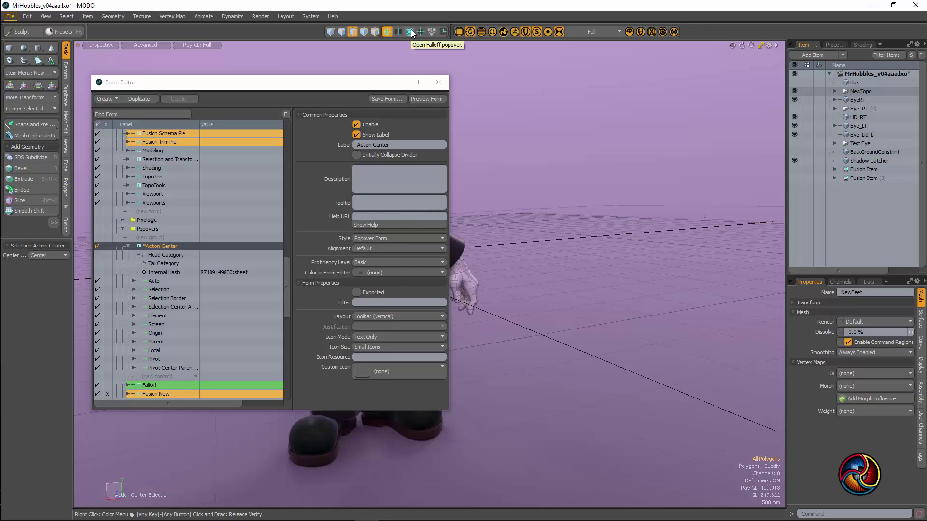
Step: Open the toolbar's Falloff popover and tear it off as a pinned palette over the empty viewport area beside the Form Editor
click(409, 32)
click(439, 52)
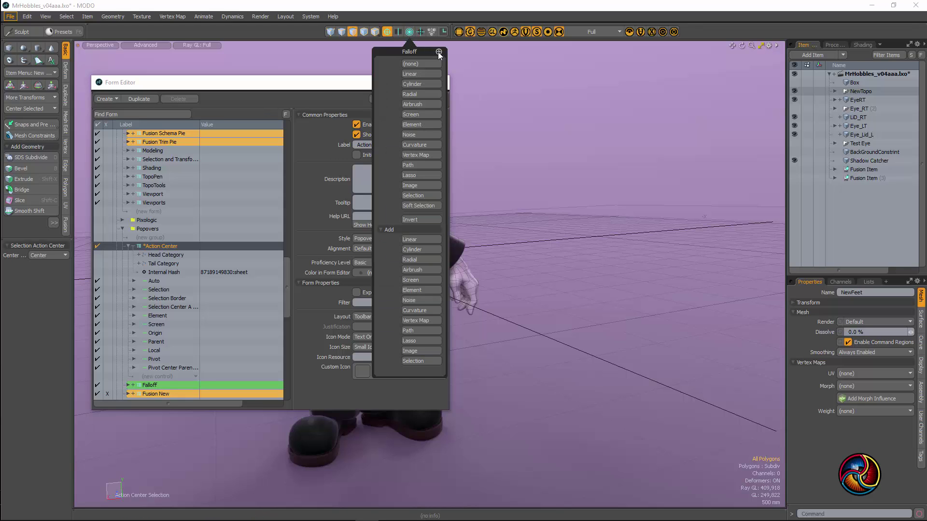
drag(438, 52, 756, 65)
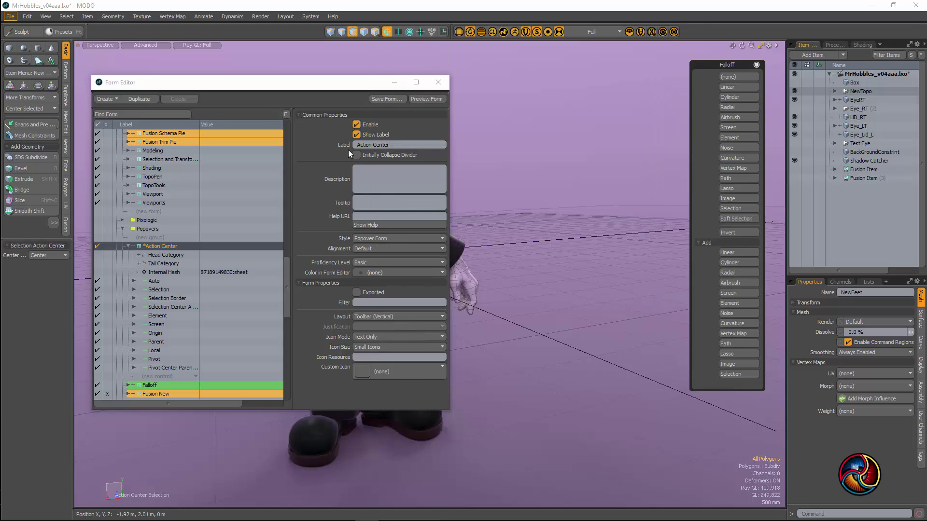
Step: Locate the Falloff form with Find Form by picking it in the pinned Falloff palette, and inspect its Style options
click(179, 114)
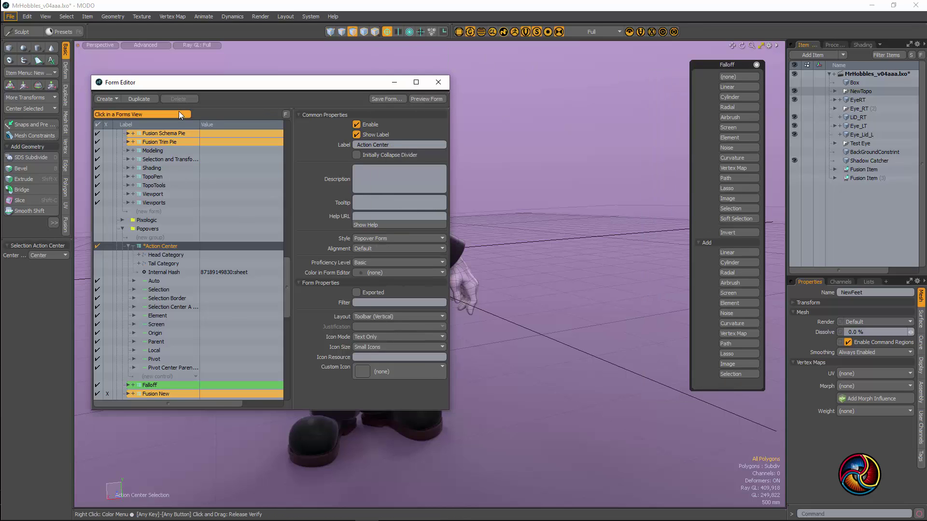
click(729, 105)
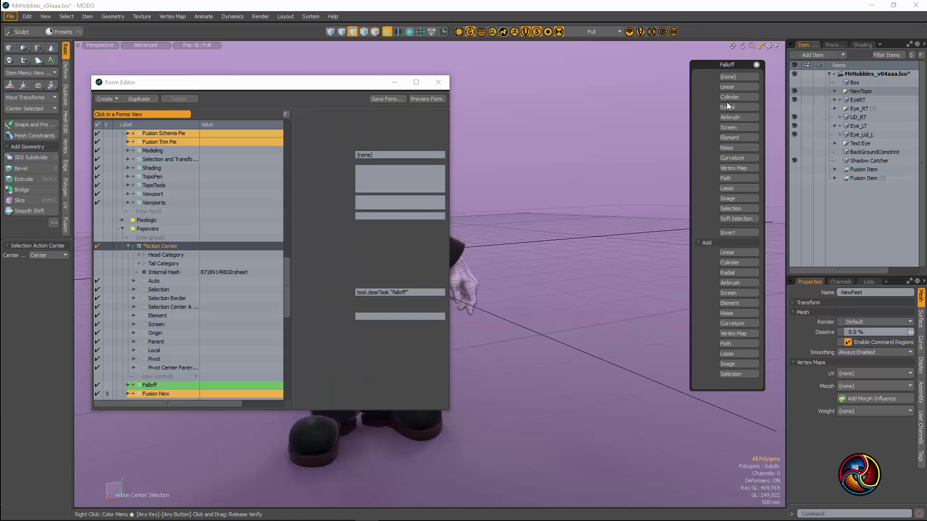
click(157, 274)
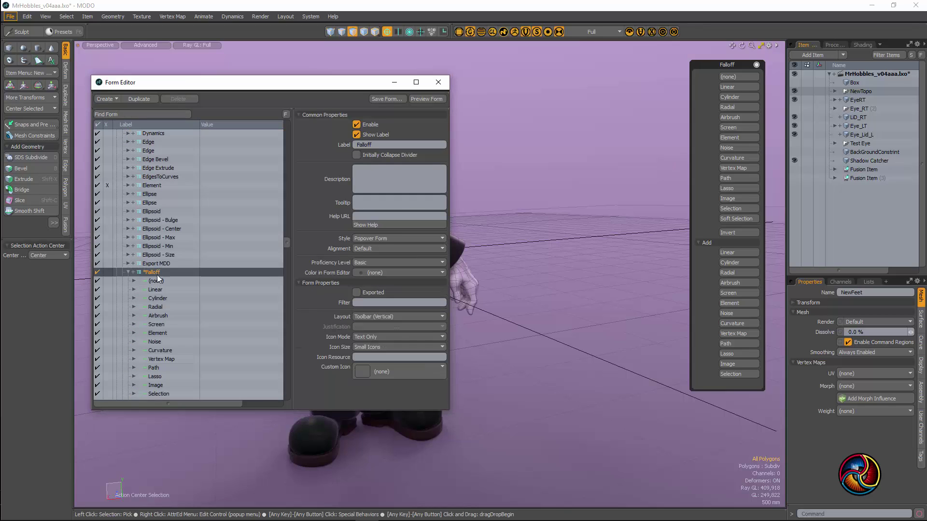
click(389, 238)
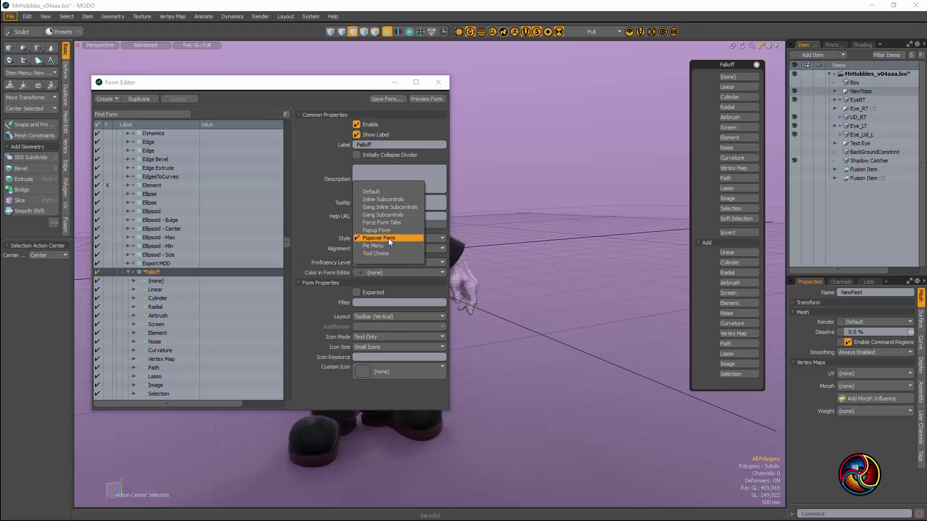
Step: Close the Form Editor and the pinned Falloff palette to clear the viewport
click(443, 86)
click(441, 85)
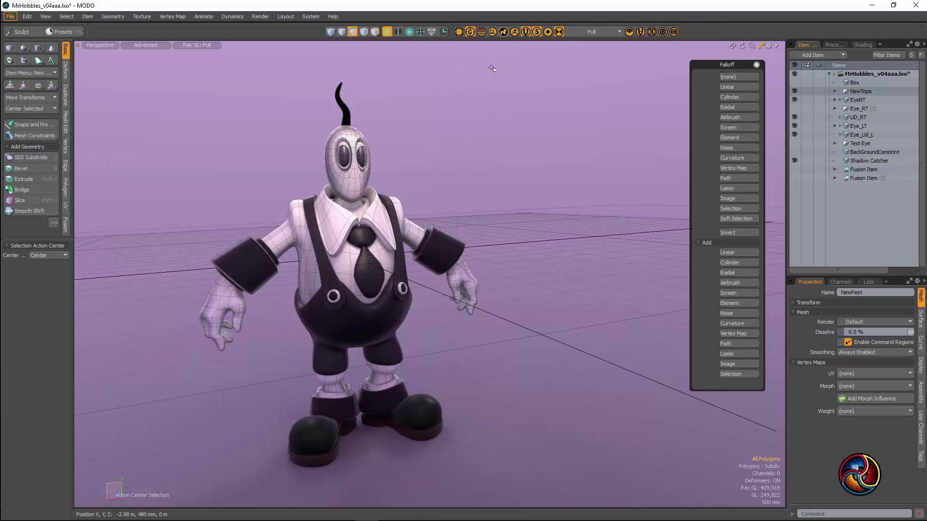
key(Escape)
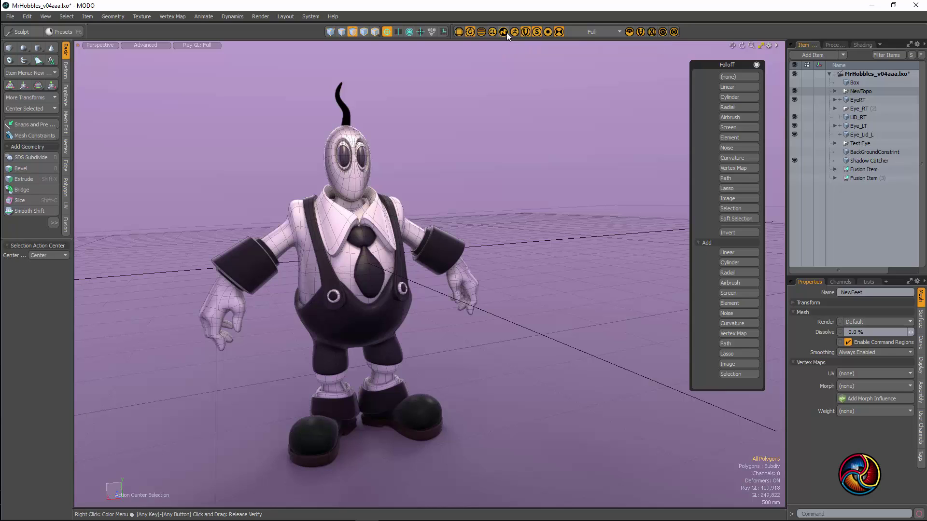
click(756, 64)
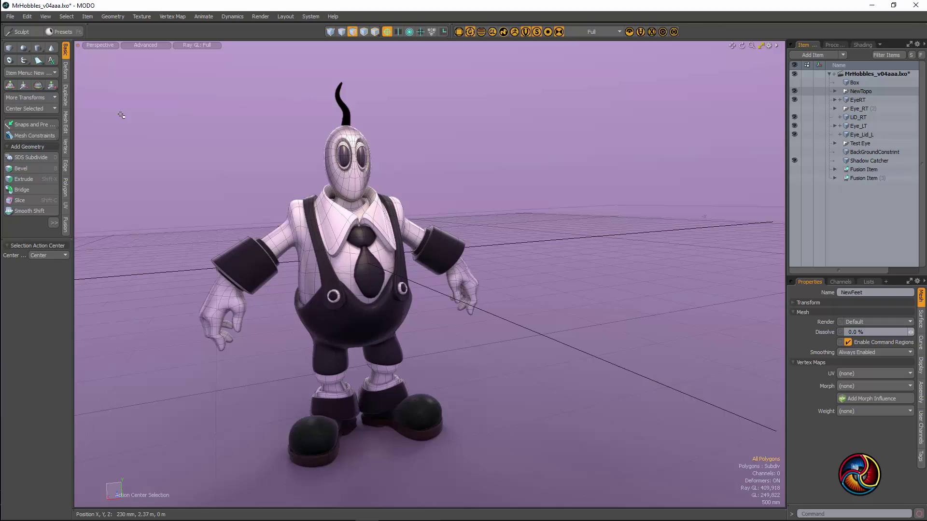